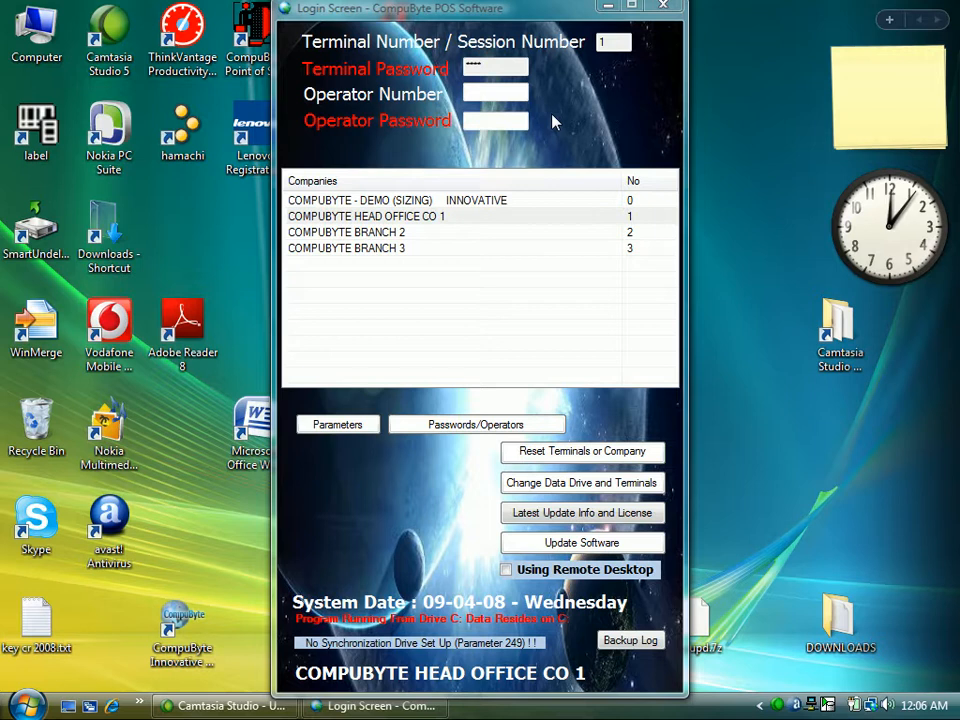
Log in as operator number 1 with the operator password.
left_click(479, 95)
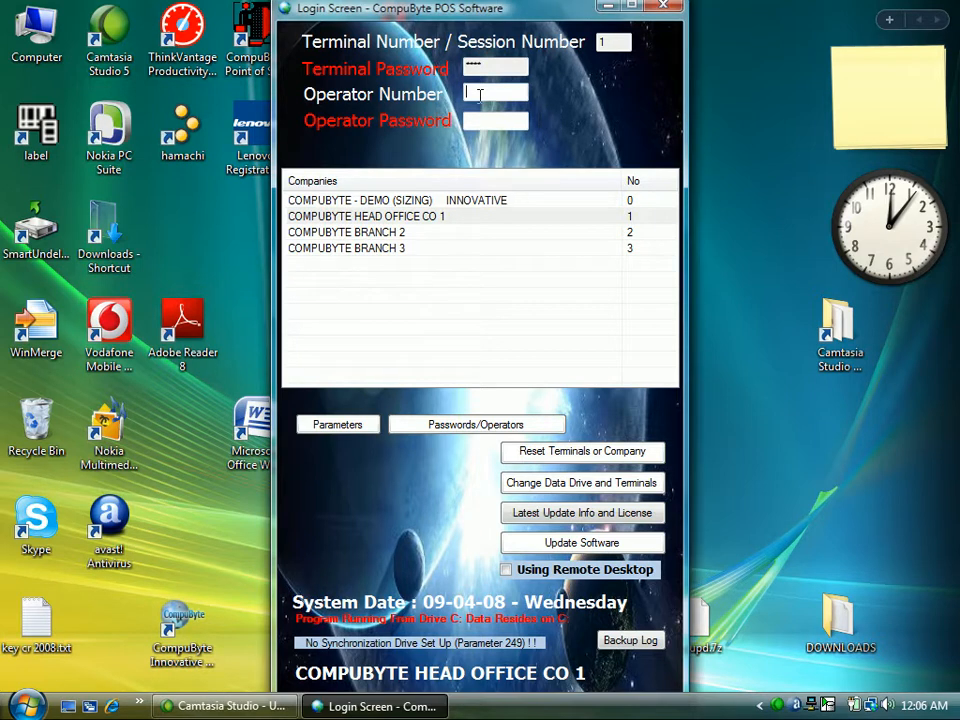
type("1")
key("Tab")
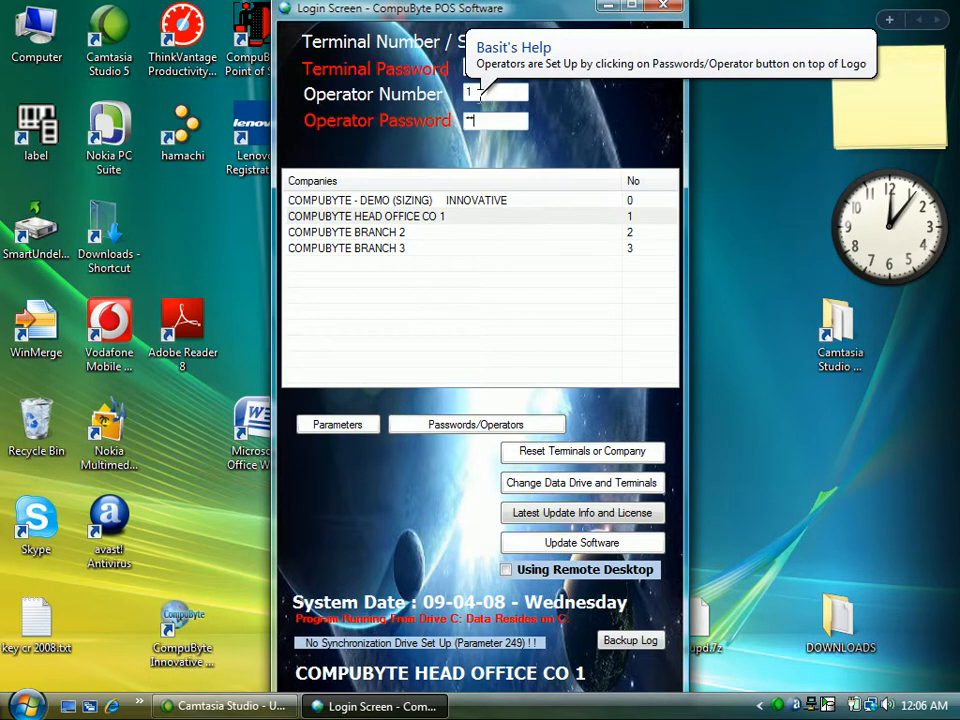
key("Return")
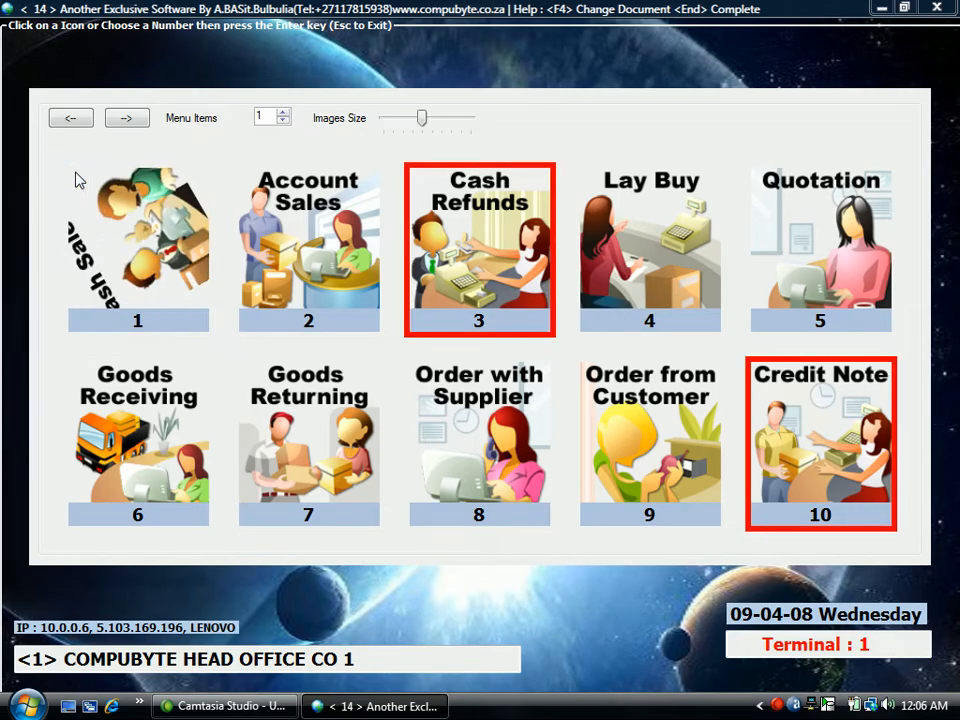
Enter the Cash Sales document and open the Stock Reports window.
left_click(78, 180)
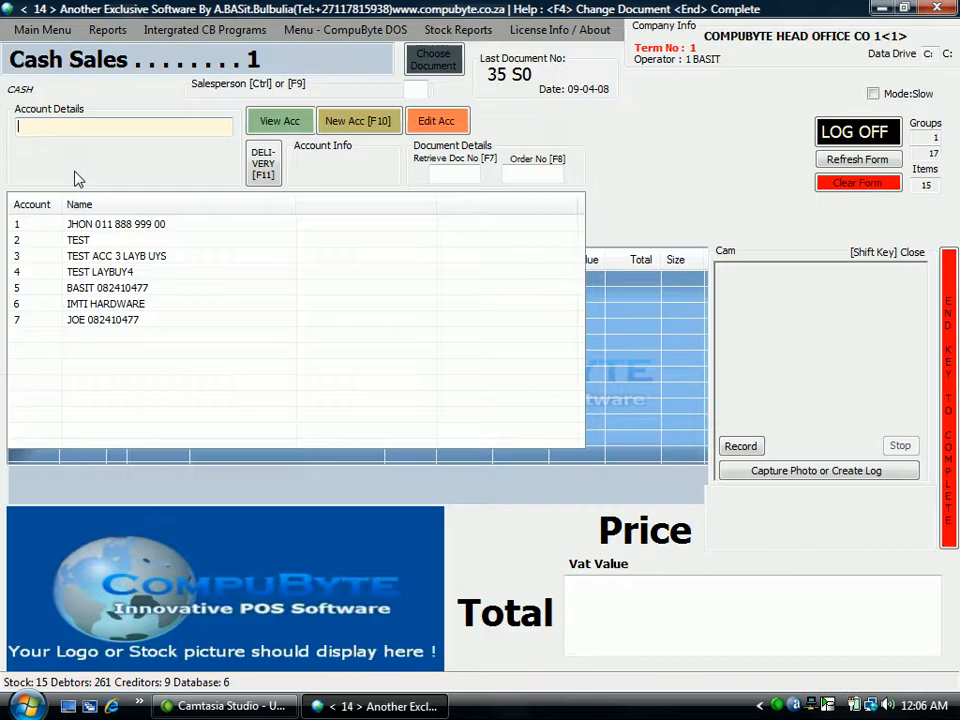
left_click(472, 34)
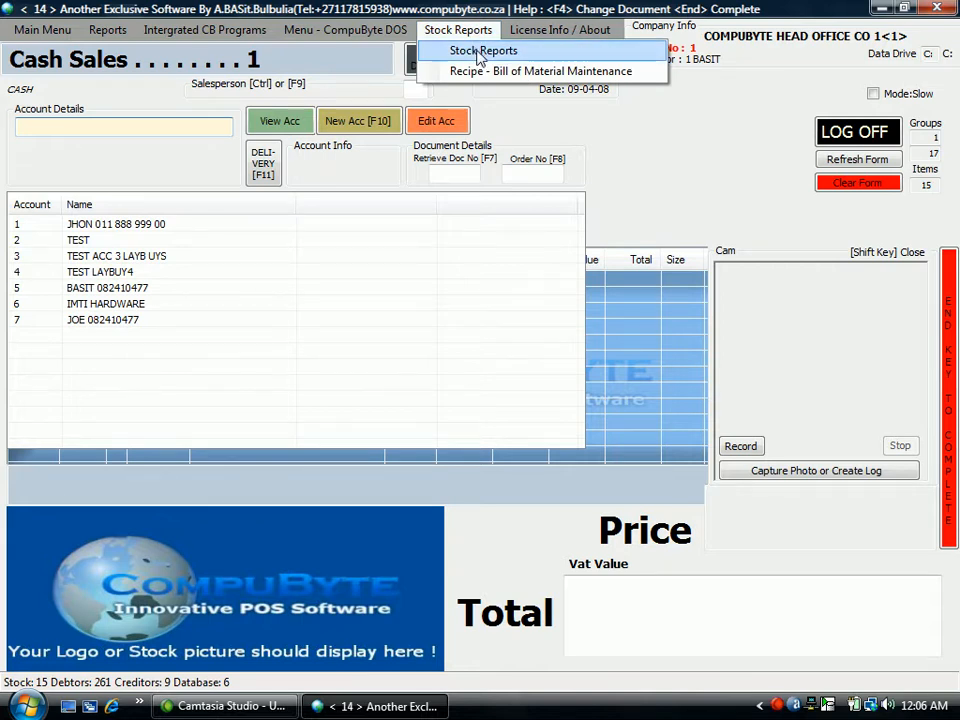
left_click(481, 52)
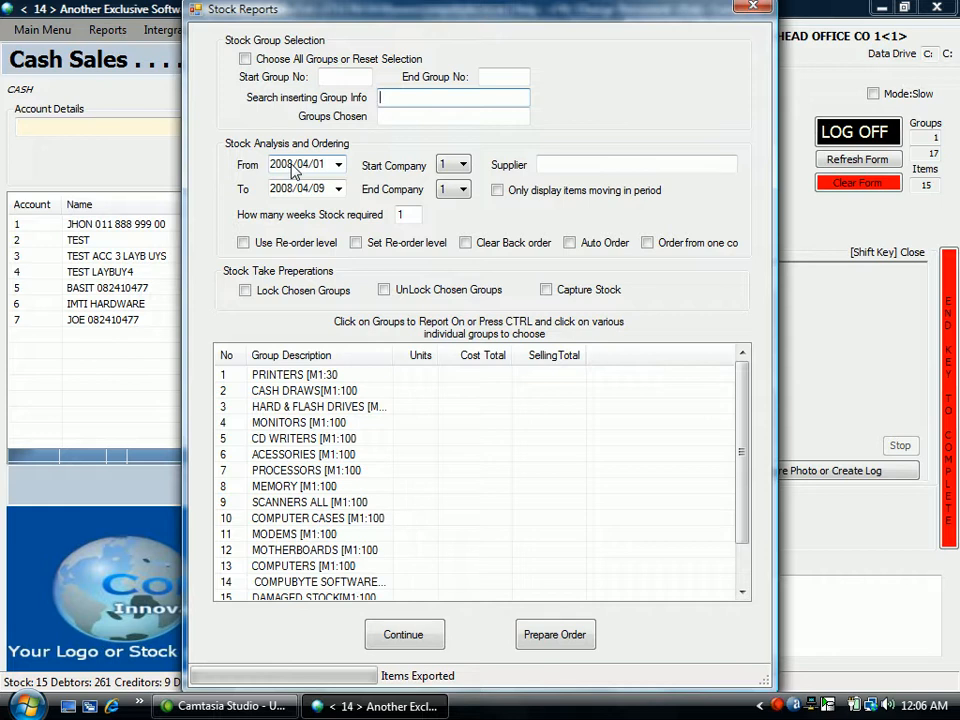
Set the analysis start date's year to 2007 and the company range from 1 to 3.
left_click(292, 165)
type("2007")
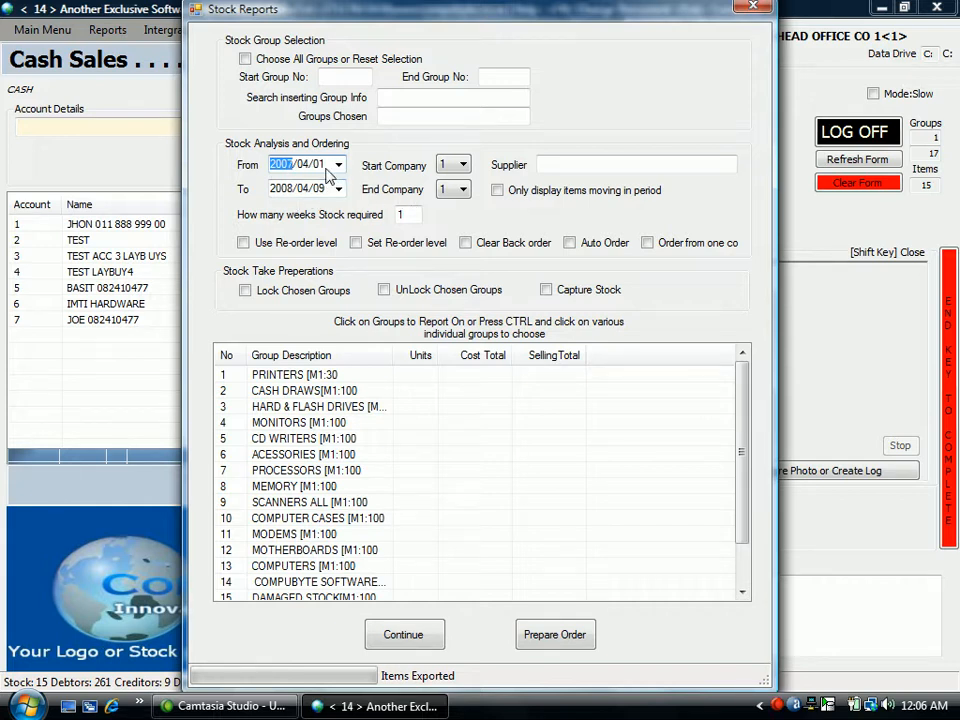
left_click(469, 174)
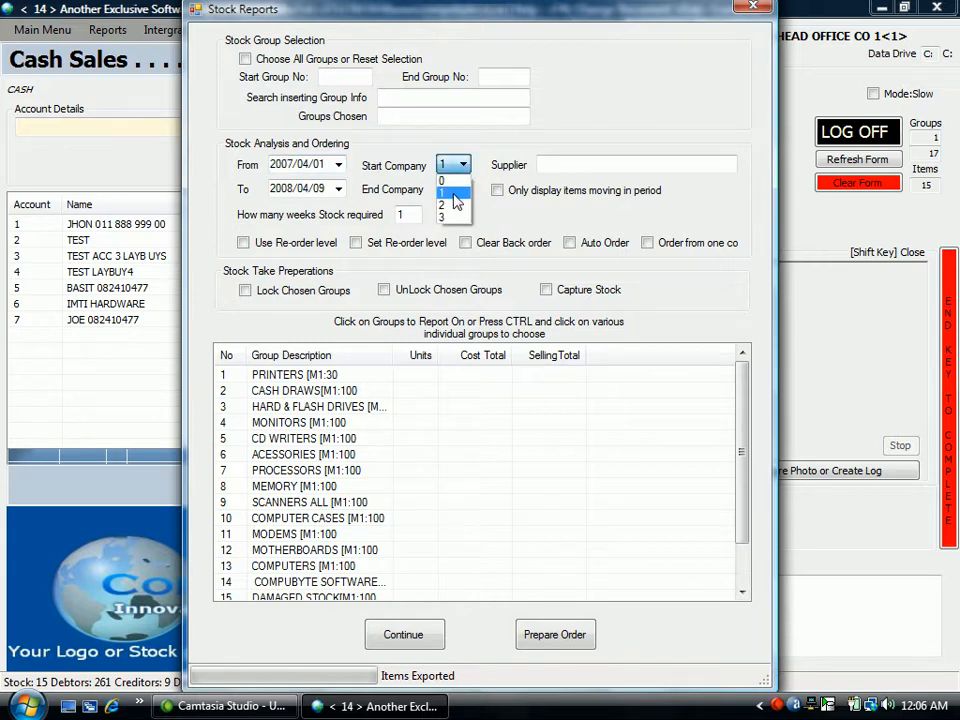
left_click(466, 195)
left_click(467, 195)
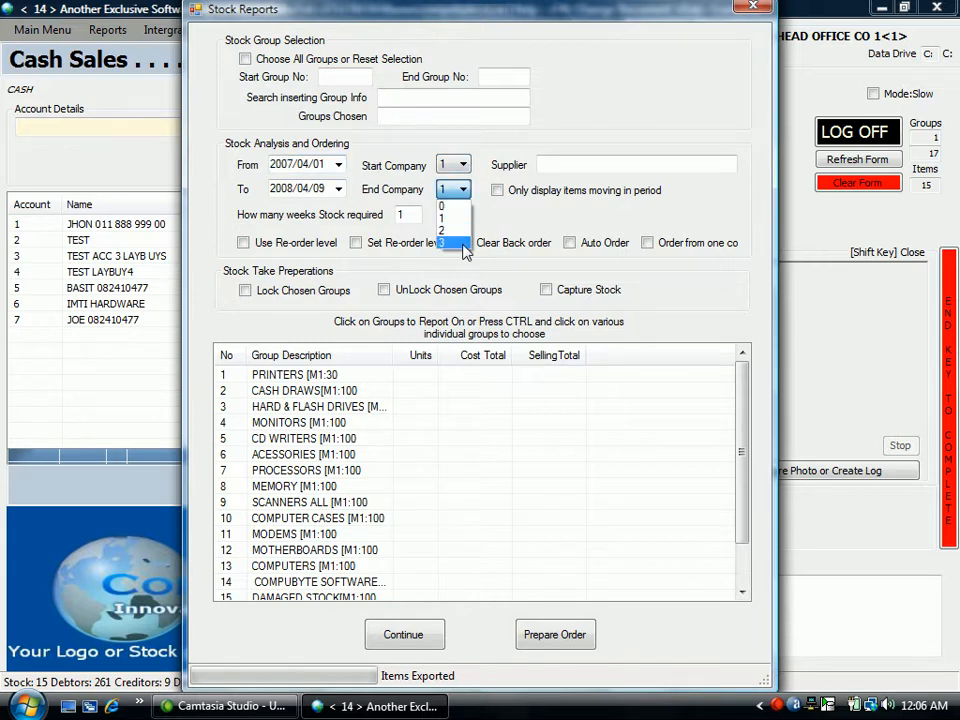
left_click(446, 224)
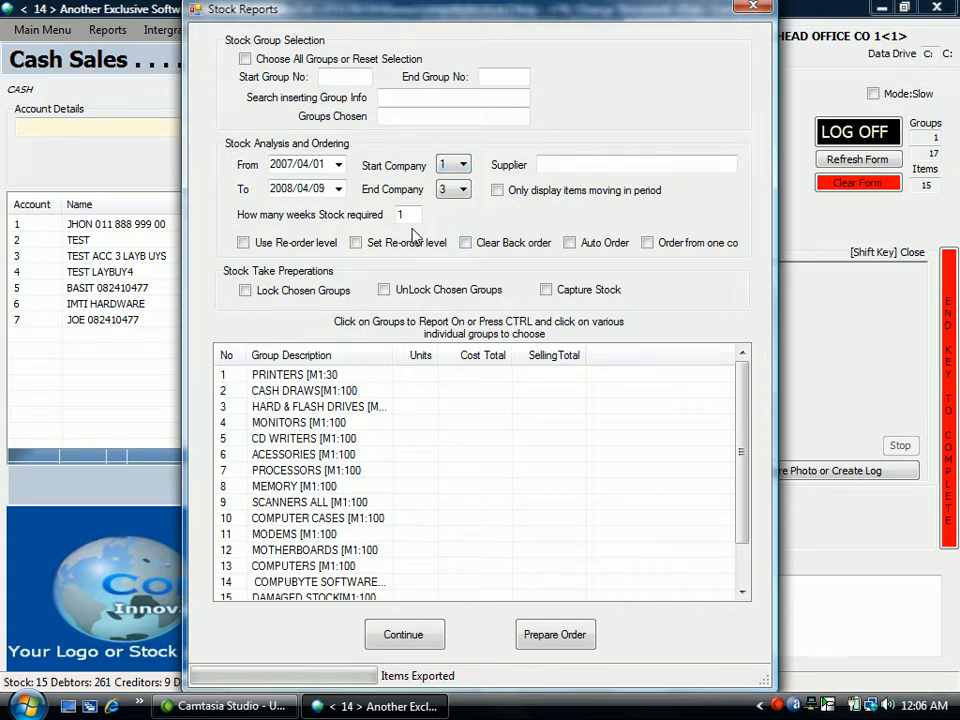
Try 4 as the number of weeks of stock required and restore it to 1.
left_click(410, 215)
key("BackSpace")
type("4")
key("BackSpace")
type("1")
Enable the Set Re-order level option and choose all stock groups for the analysis.
left_click(356, 243)
left_click(246, 59)
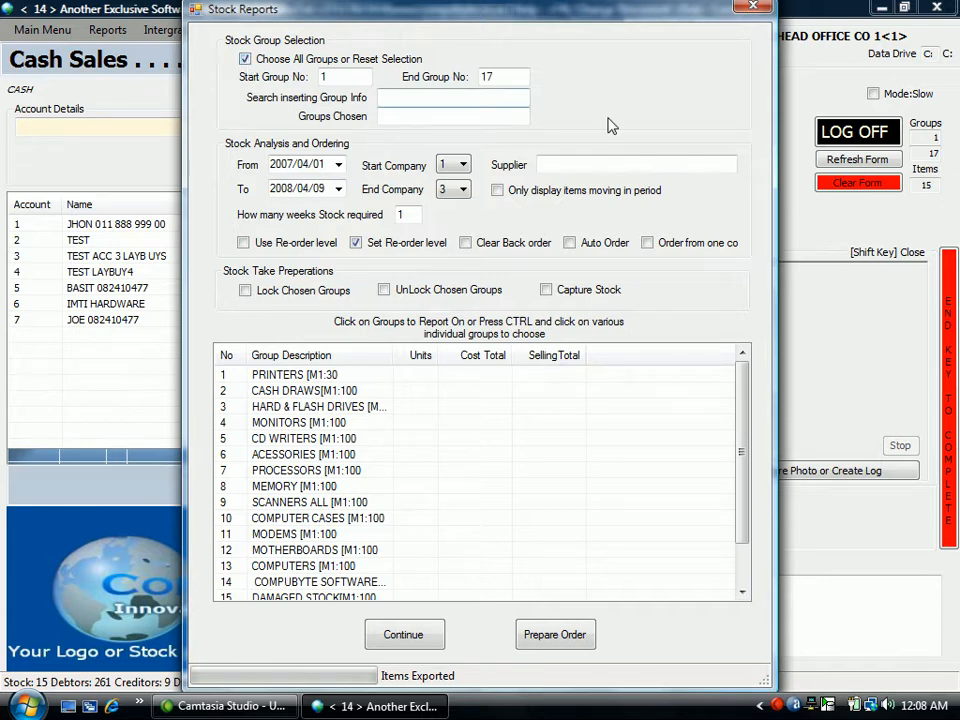
Try filtering the analysis by supplier PINN and clear the supplier filter.
left_click(574, 163)
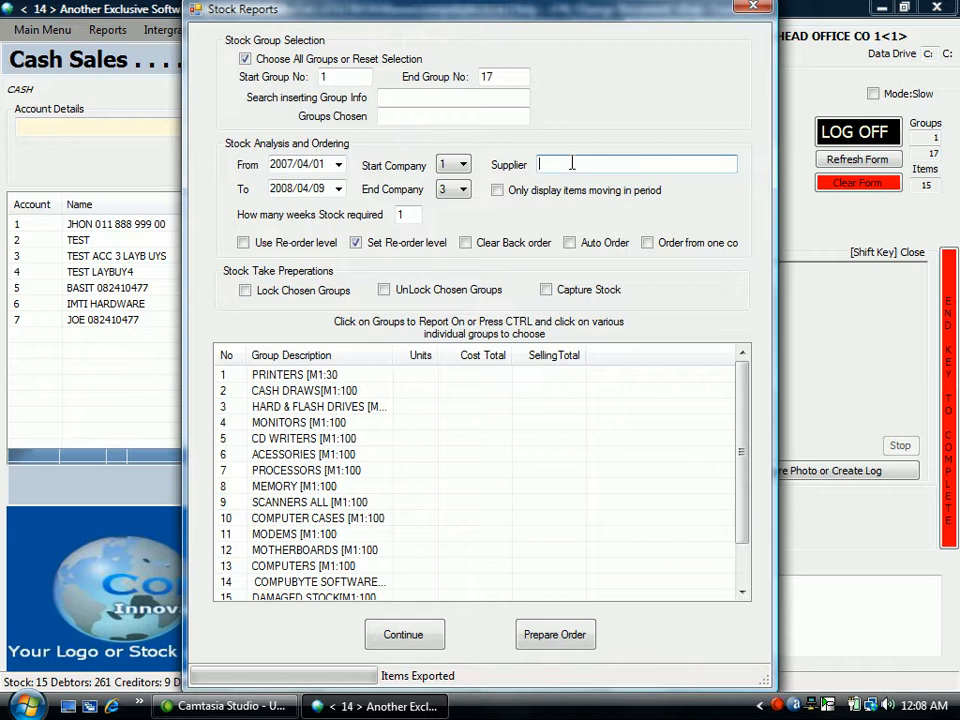
type("PINN")
key("BackSpace")
key("BackSpace")
key("BackSpace")
key("BackSpace")
Prepare the order for the chosen stock groups and bring the group names in the item tree into view.
left_click(572, 640)
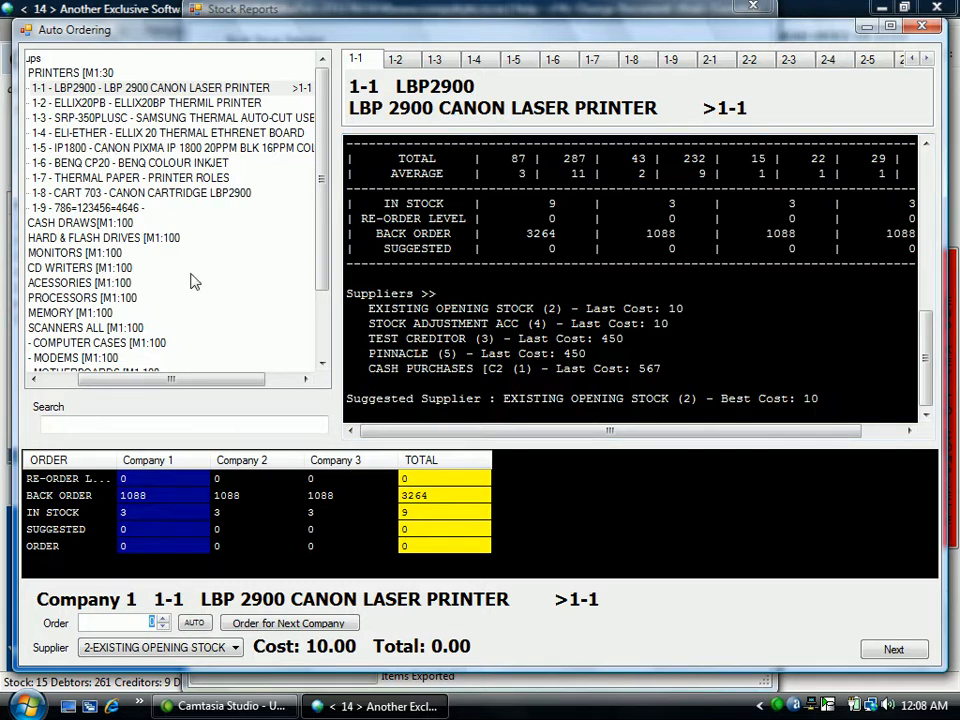
left_click_drag(231, 386, 146, 381)
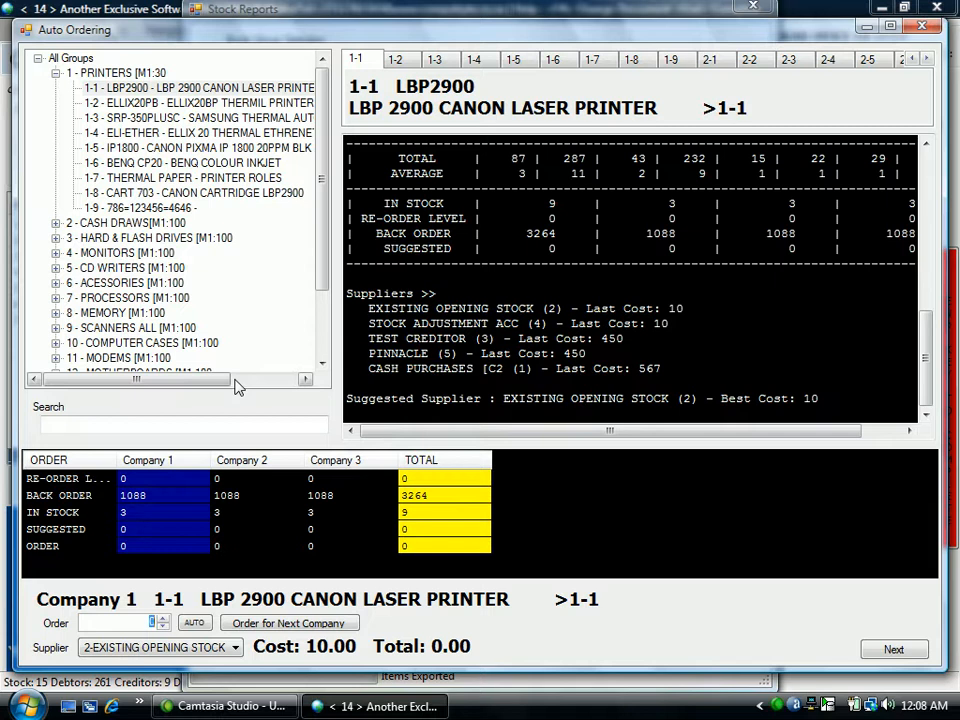
Step forward through the Printers group's items up to item 1-9, reviewing each item's ordering data.
left_click(130, 74)
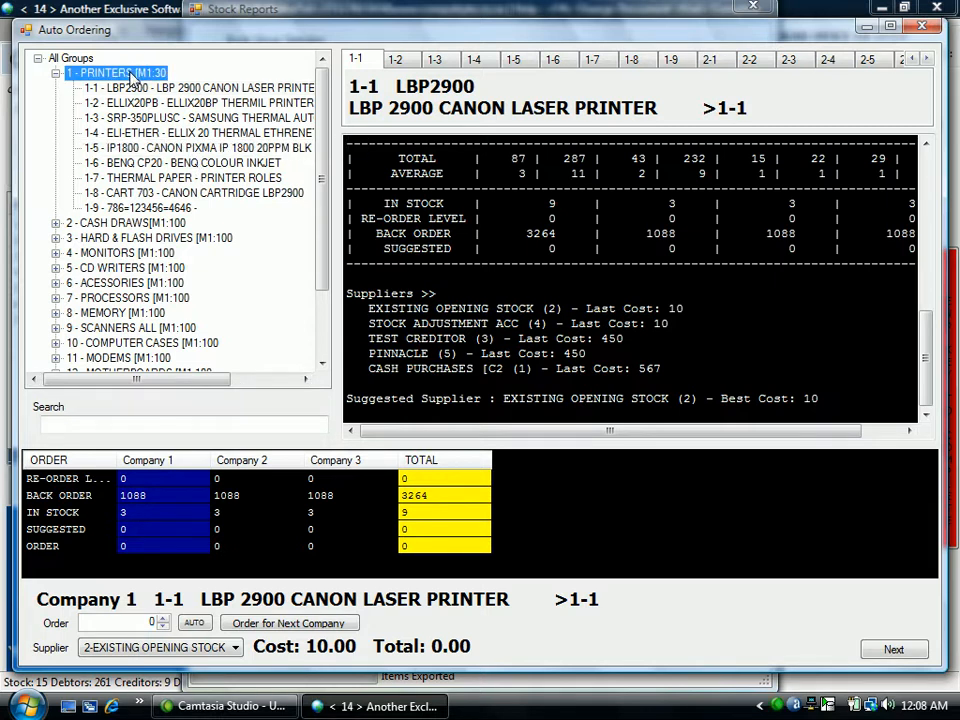
key("Return")
key("Return")
key("Return")
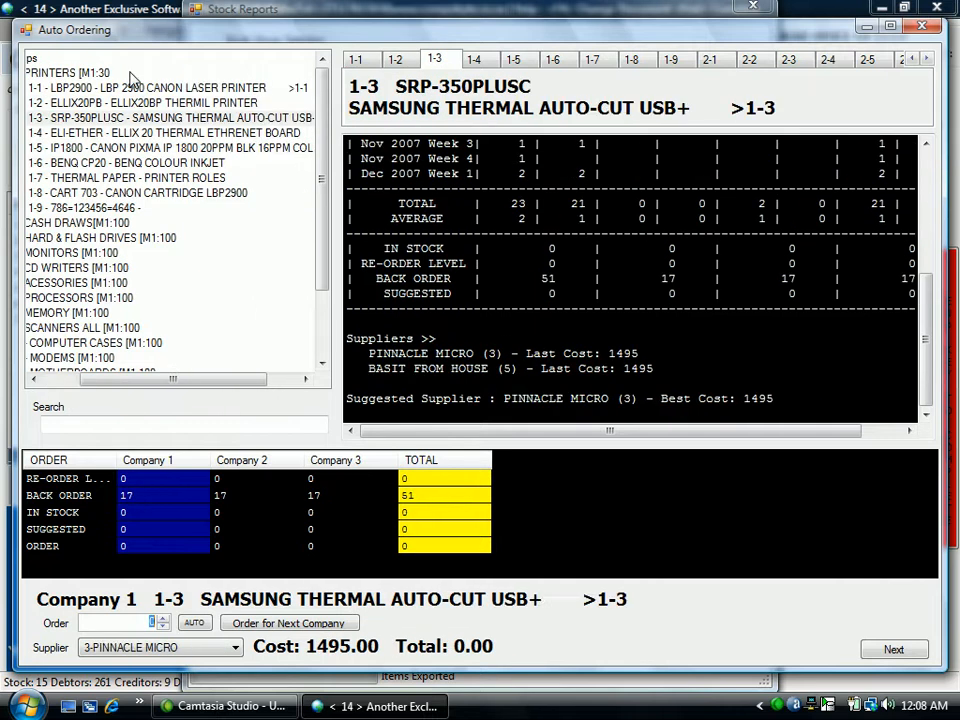
key("Return")
key("Return")
key("Return")
key("Return")
key("Return")
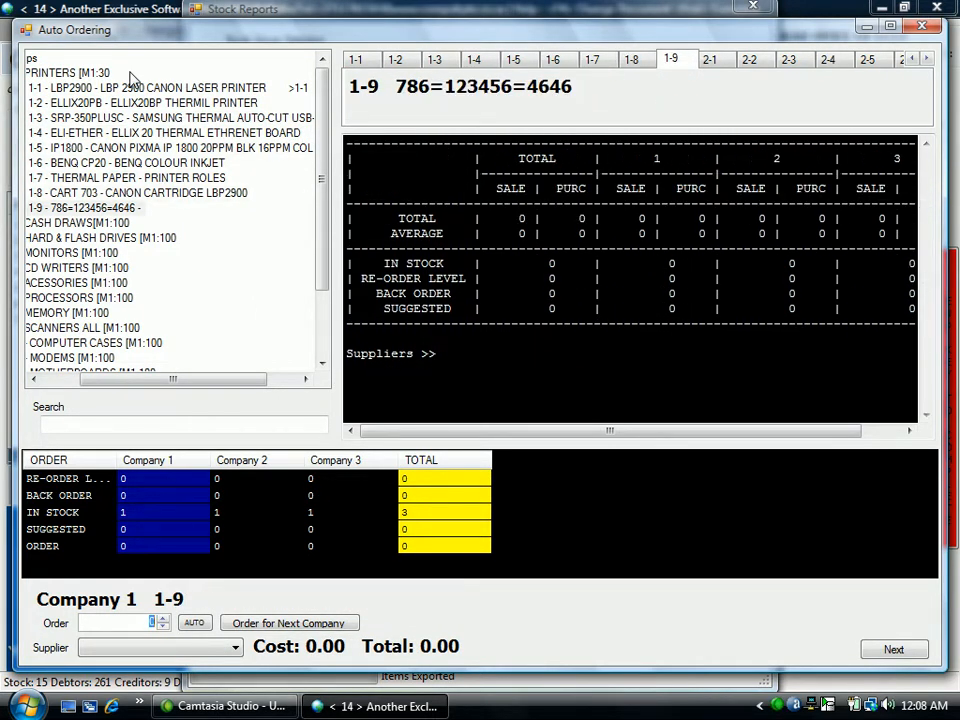
Step back through the printer items and jump to the last item, 17-1 BENQ Projector.
key("Up")
key("Up")
key("Up")
key("Up")
key("Up")
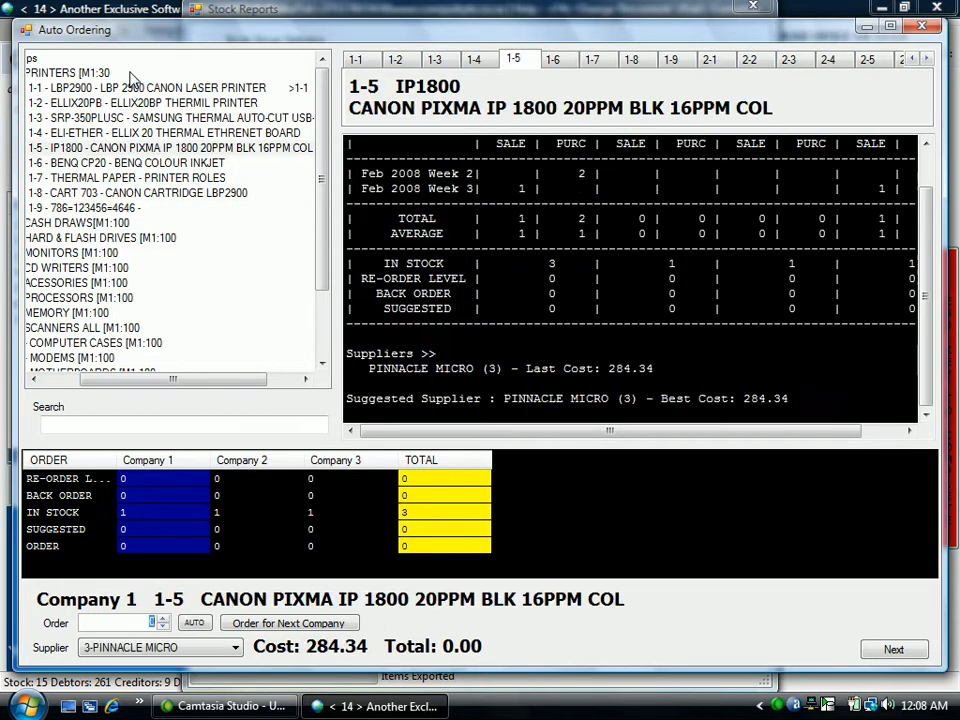
key("Up")
key("Up")
key("Up")
key("End")
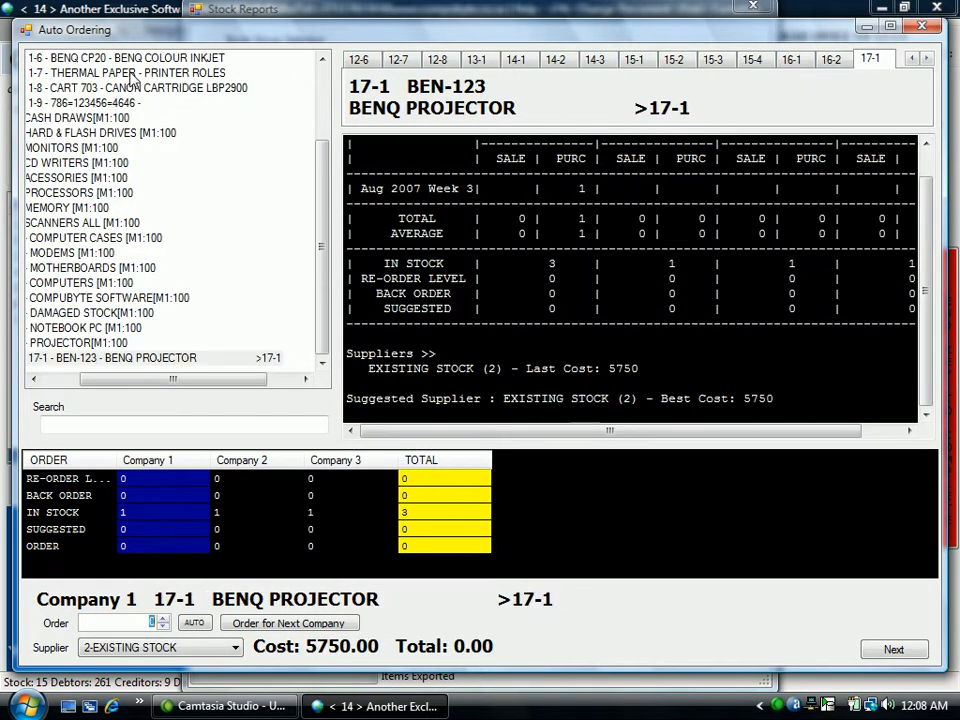
Return to the Printers group and display item 1-1, the LBP 2900 Canon laser printer.
left_click_drag(322, 227, 323, 100)
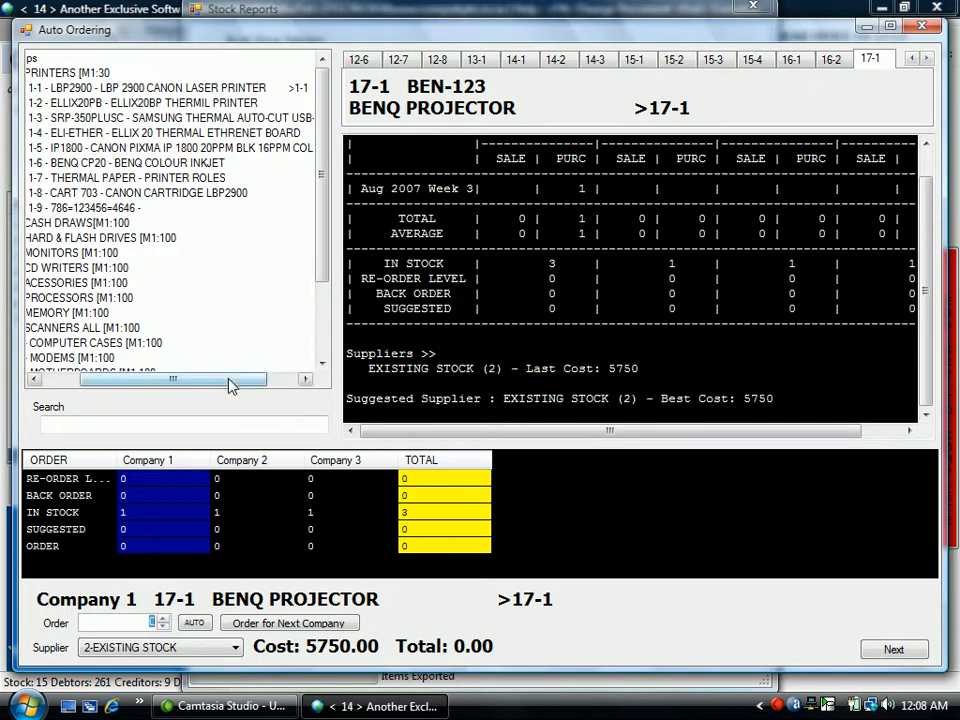
left_click_drag(229, 386, 127, 397)
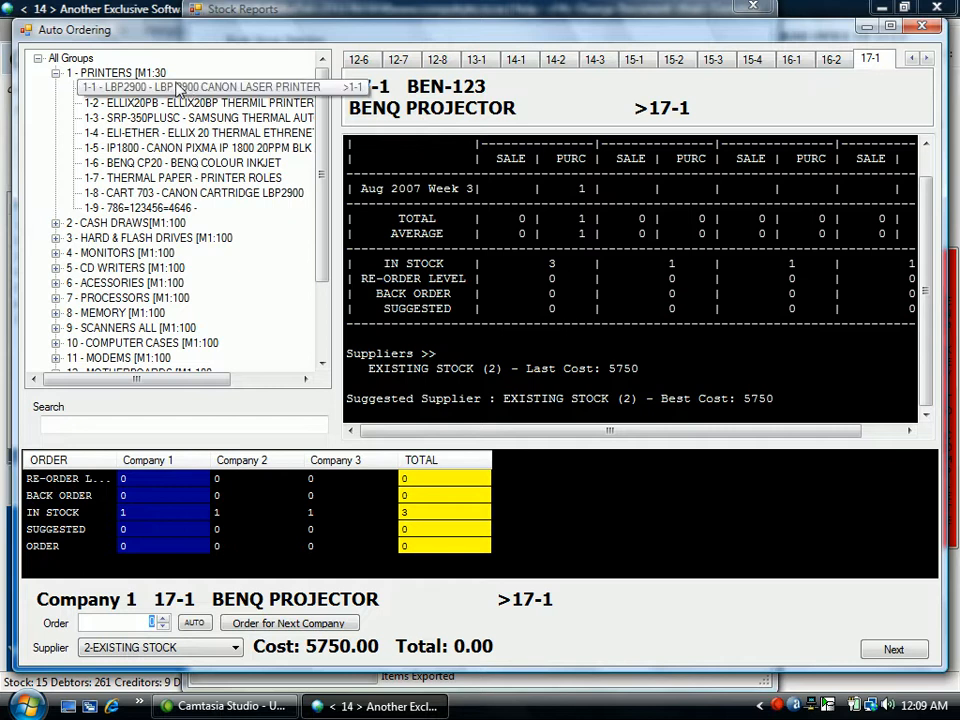
left_click(138, 74)
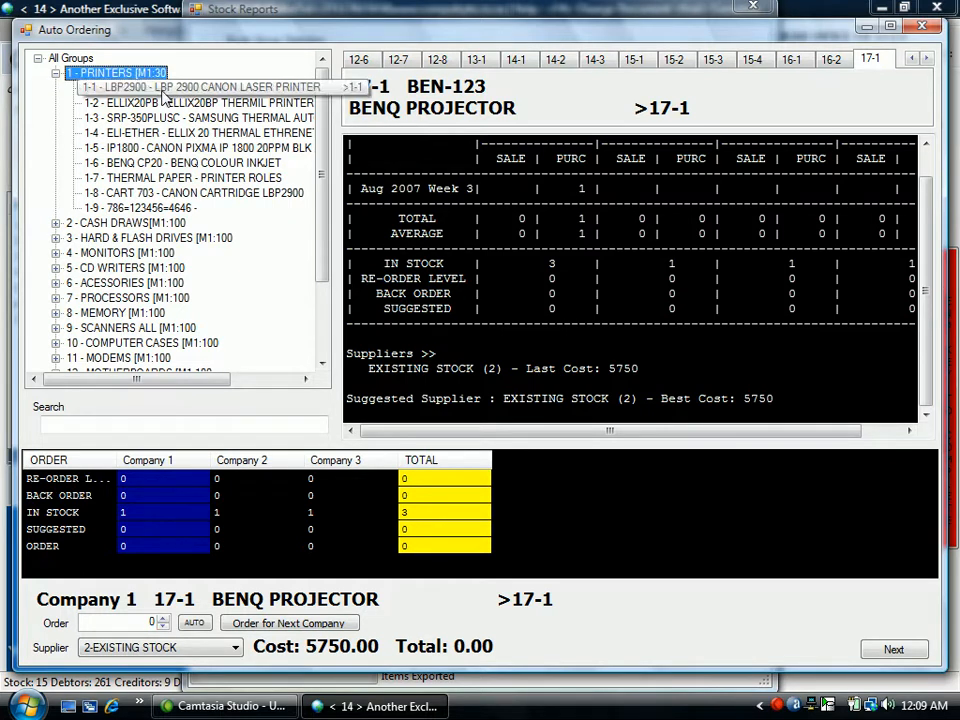
left_click(162, 91)
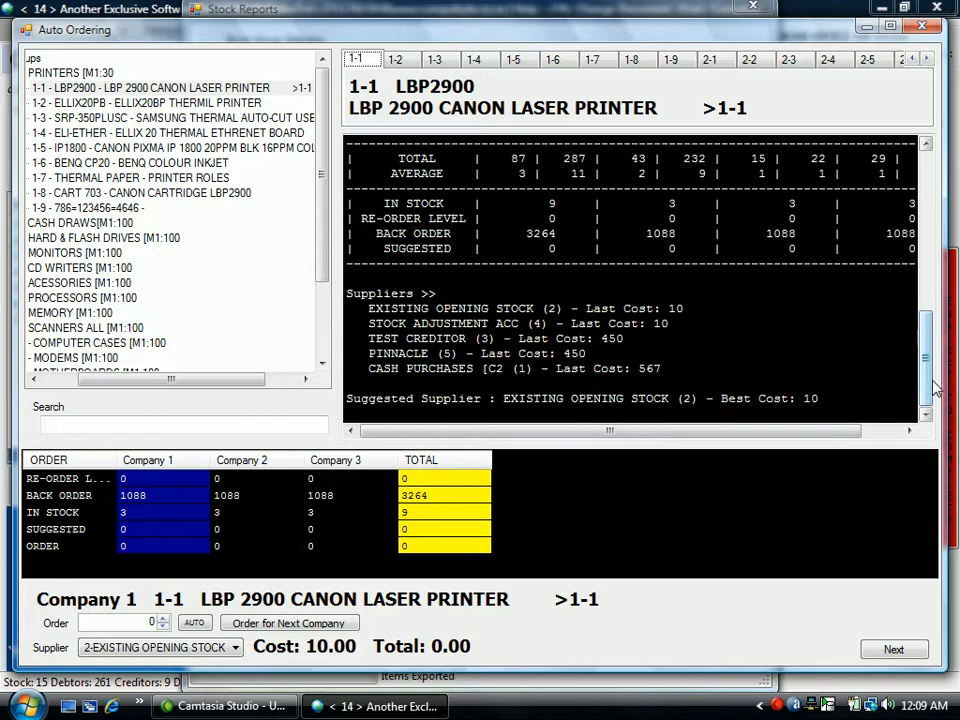
Examine the LBP 2900's weekly sales and purchases, averages, stock, re-order level and back orders for companies 1 to 3.
left_click_drag(938, 385, 918, 193)
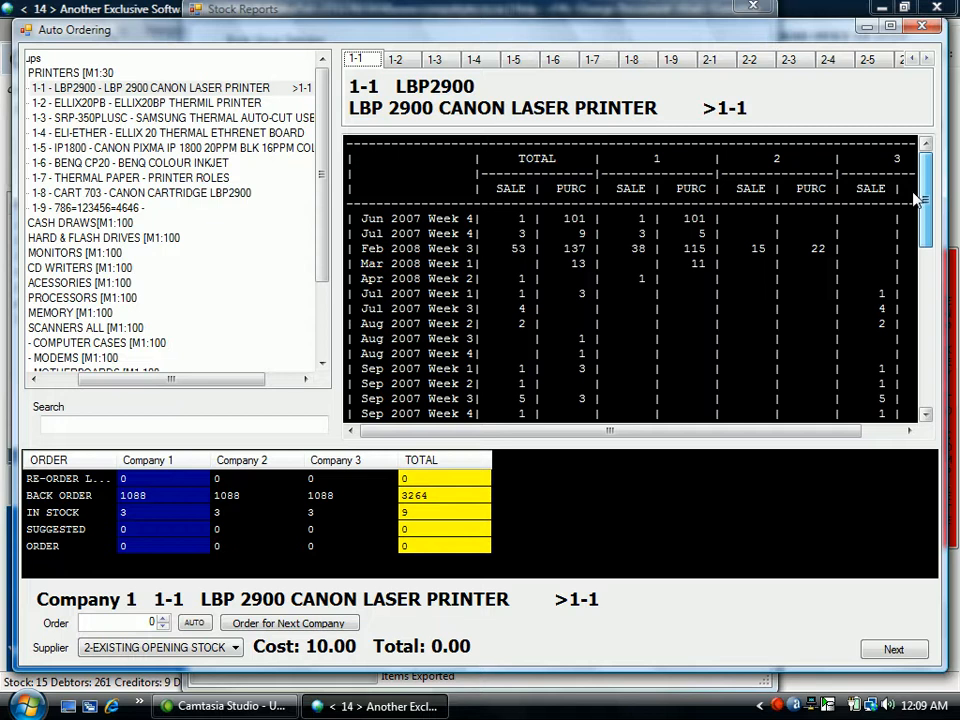
left_click_drag(925, 205, 930, 360)
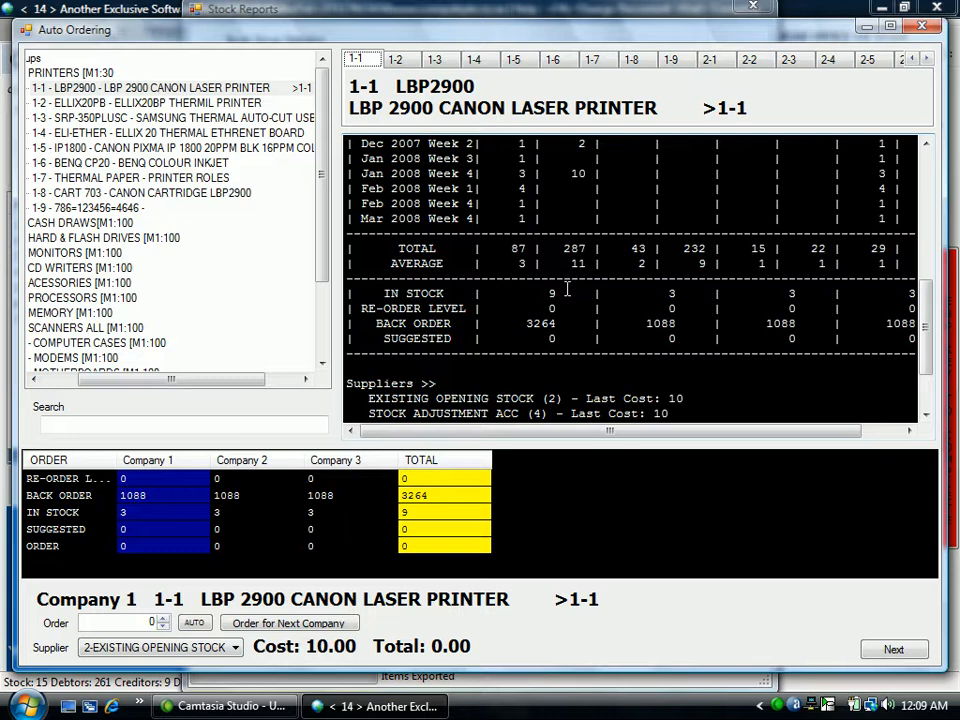
left_click(567, 289)
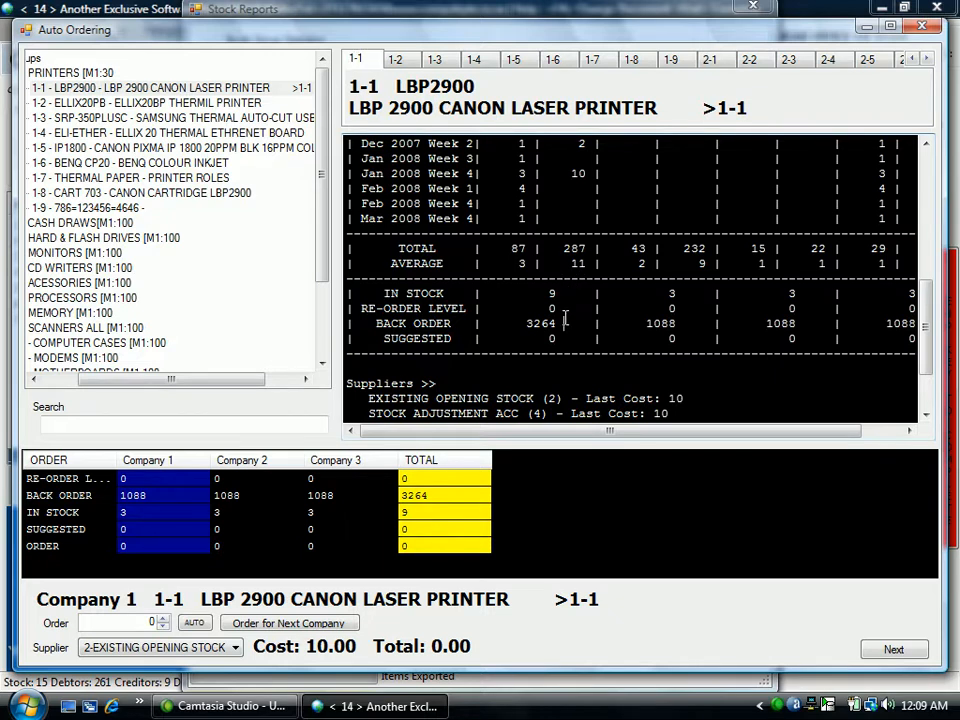
left_click(560, 306)
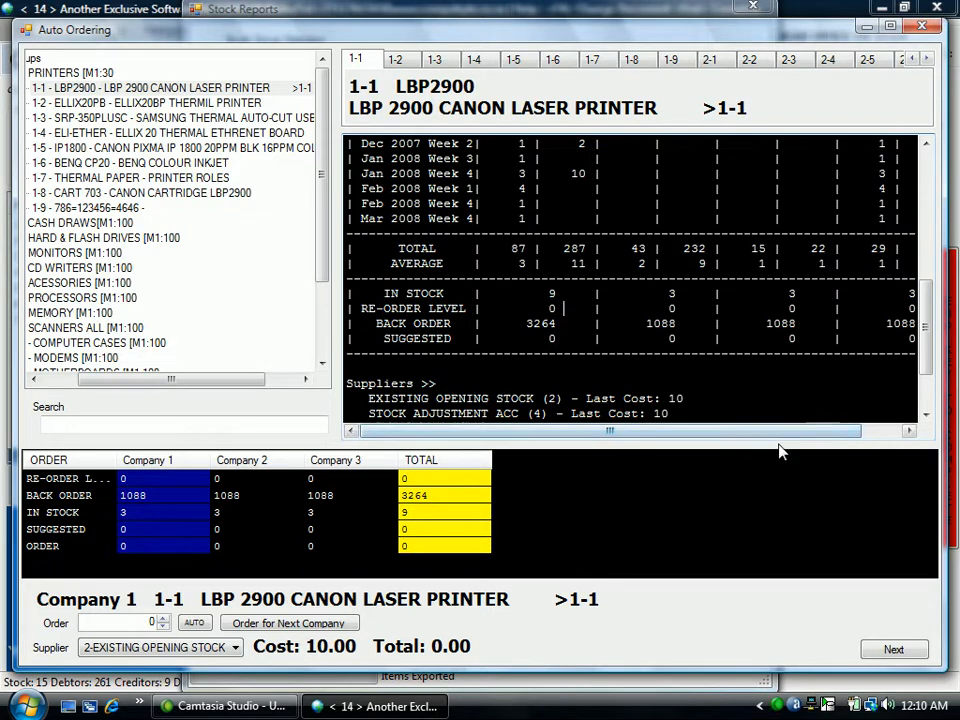
left_click_drag(782, 435, 903, 431)
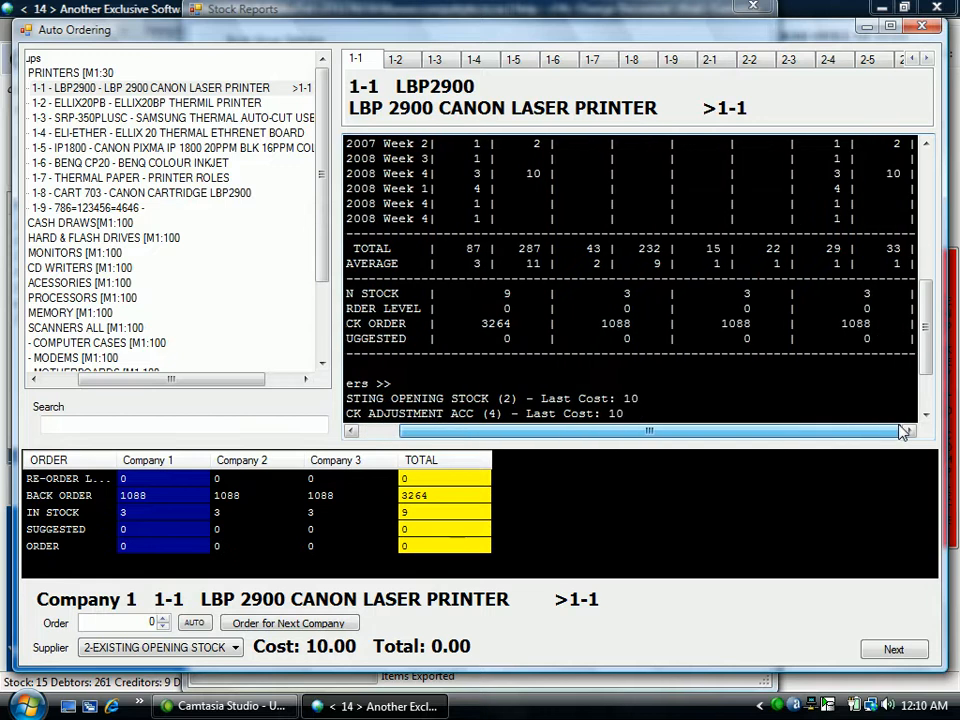
left_click_drag(924, 332, 925, 208)
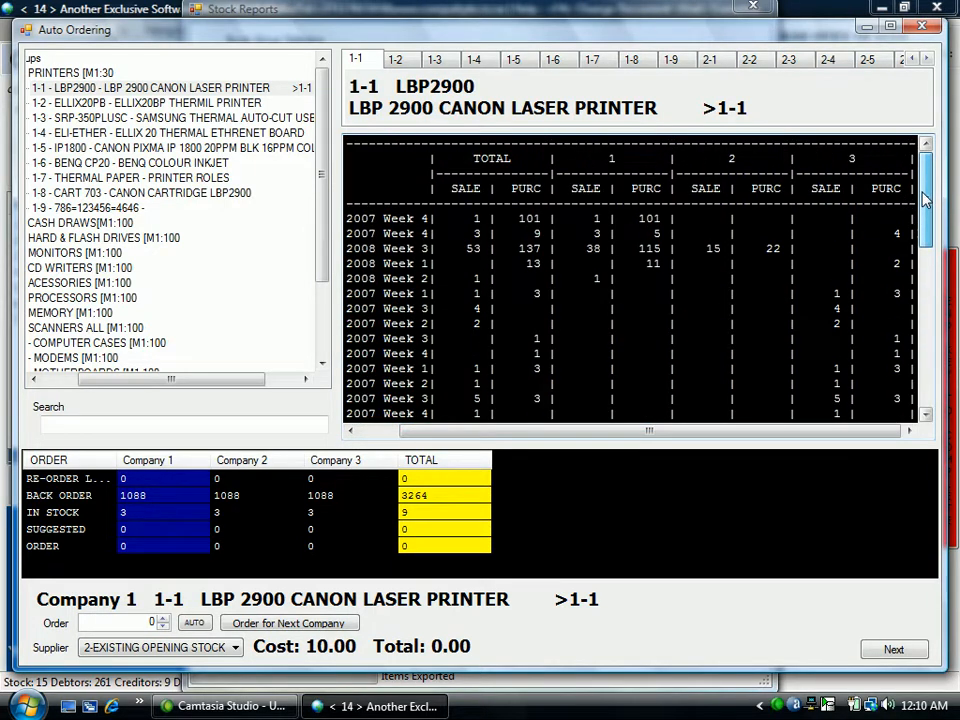
left_click_drag(925, 200, 925, 325)
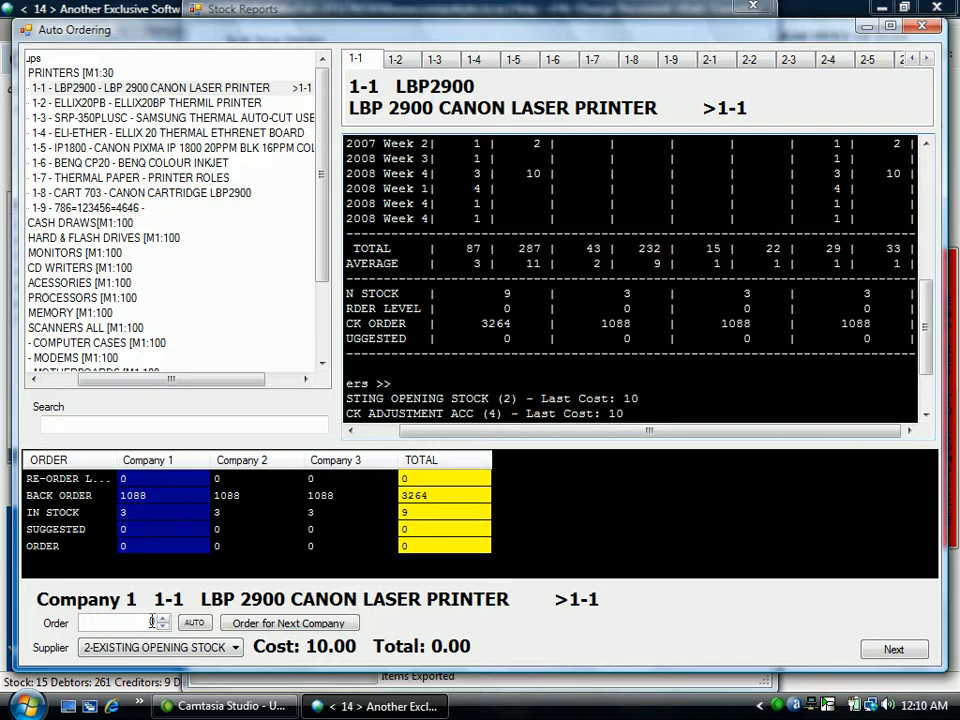
Cycle the LBP 2900's order entry through the companies and back to Company 1 without ordering any units.
left_click(318, 622)
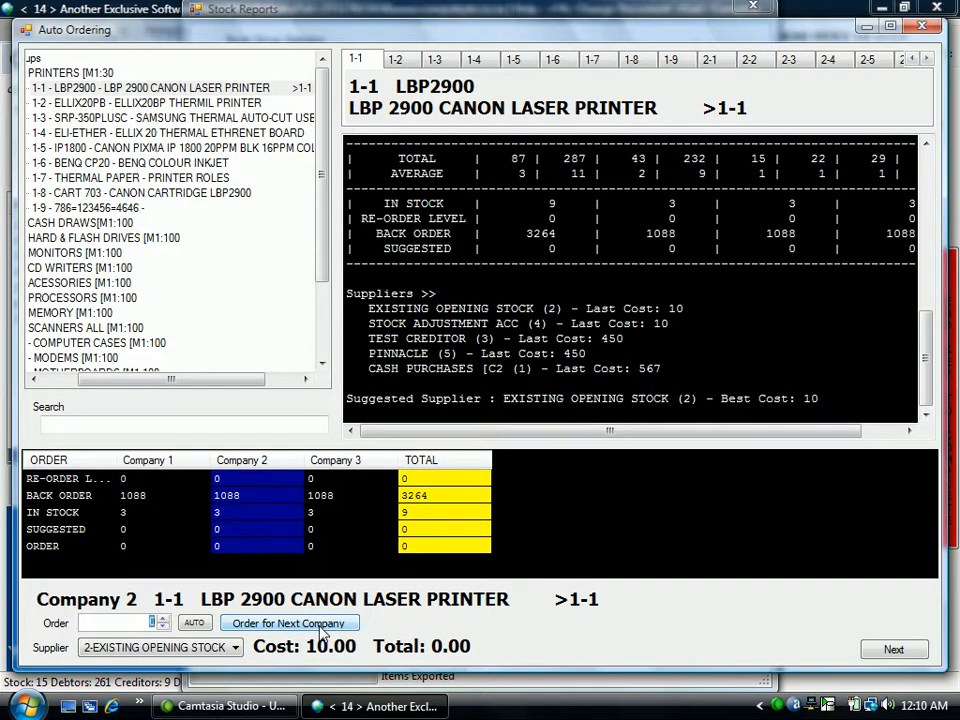
left_click(321, 628)
left_click(321, 627)
left_click(321, 627)
left_click(321, 627)
left_click(321, 627)
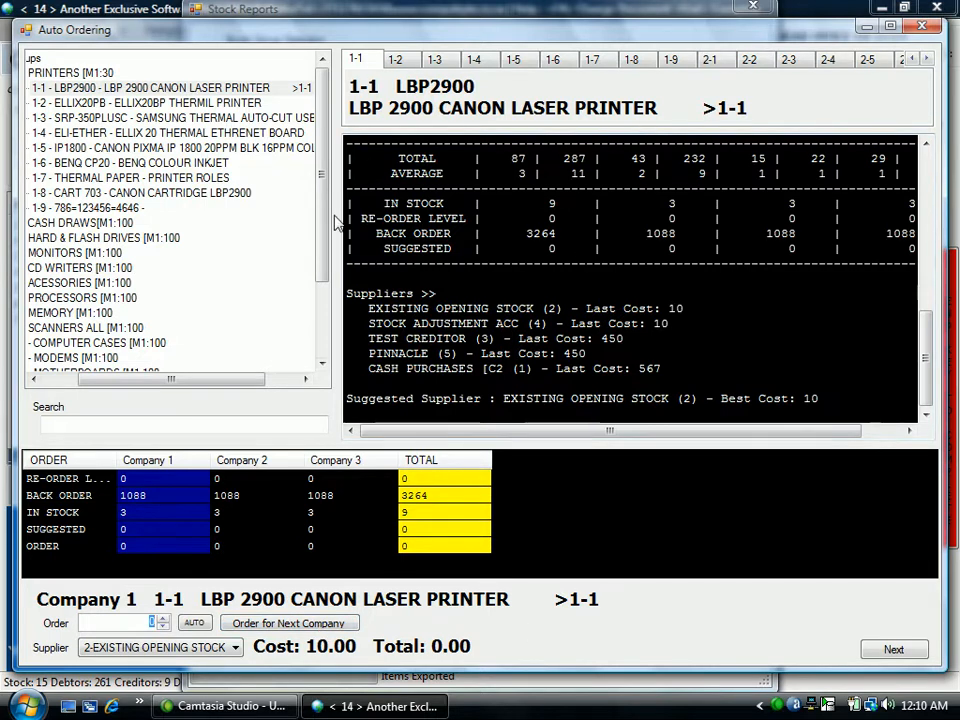
left_click_drag(229, 381, 188, 383)
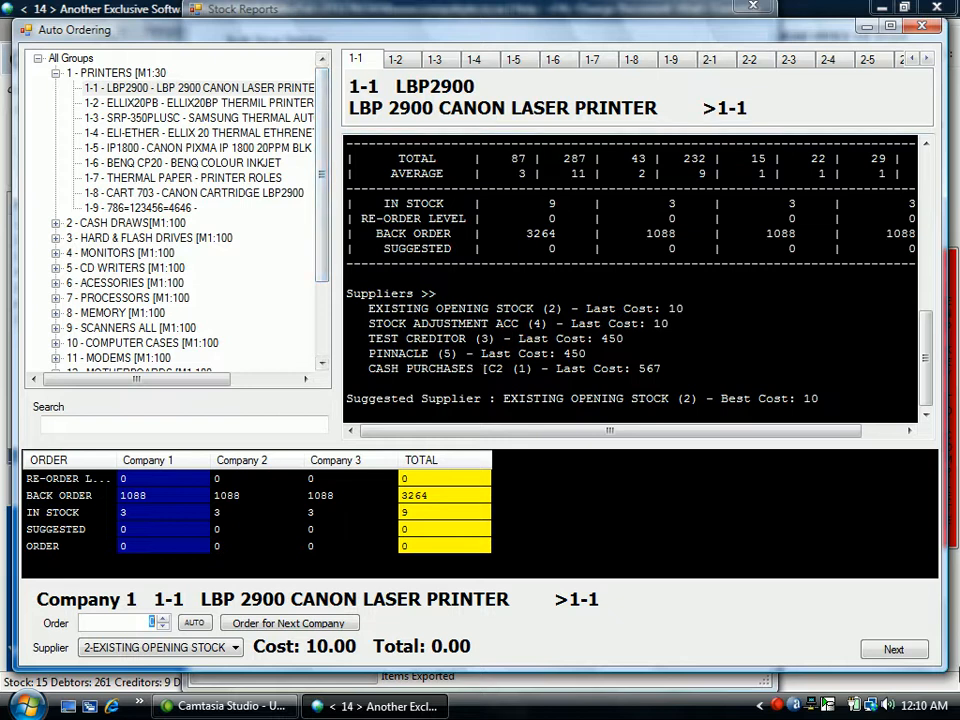
Proceed to the order summary and inspect Company 1's order quantities and suppliers for items 3-1 and 3-2.
left_click(912, 652)
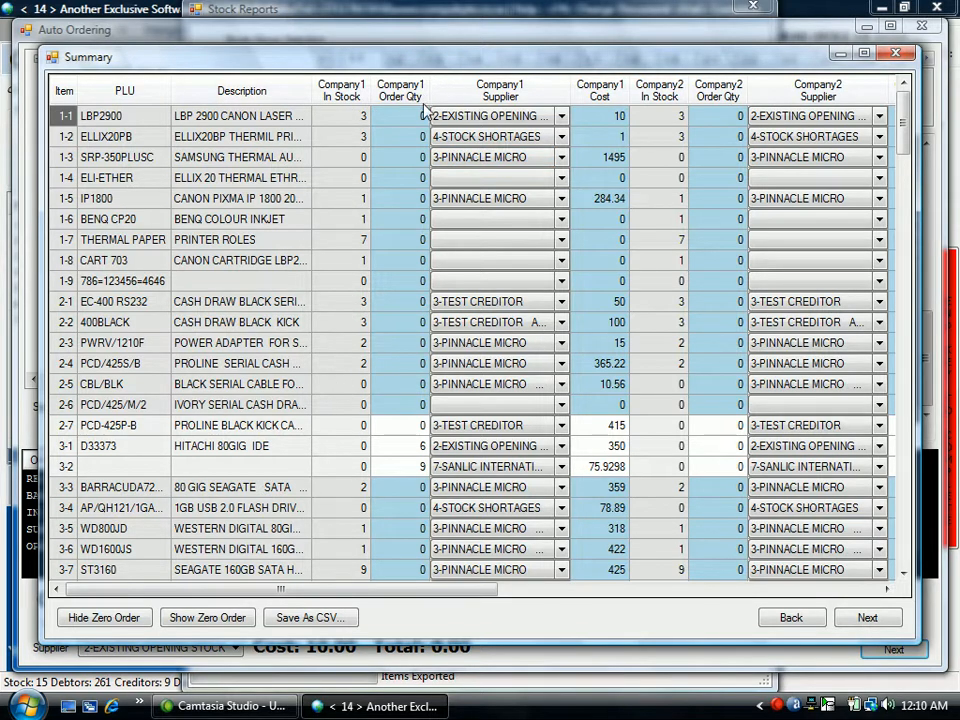
left_click(443, 468)
Change Company 1's supplier for item 3-1, the Hitachi 80GIG IDE drive, to 11-ESQUIRE.
left_click(562, 447)
left_click(563, 450)
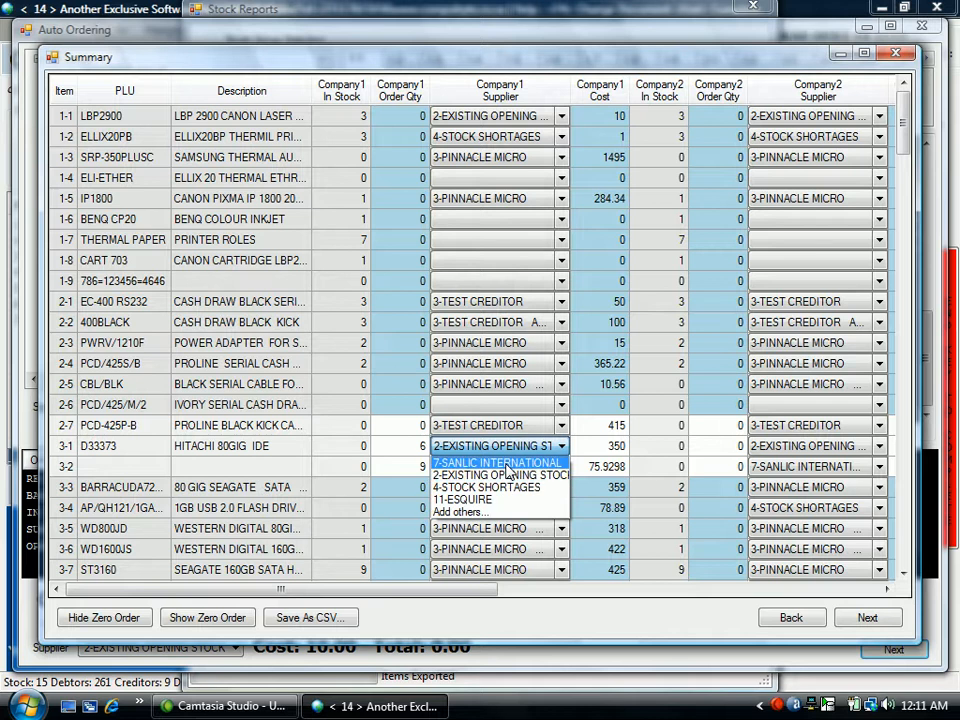
left_click(506, 465)
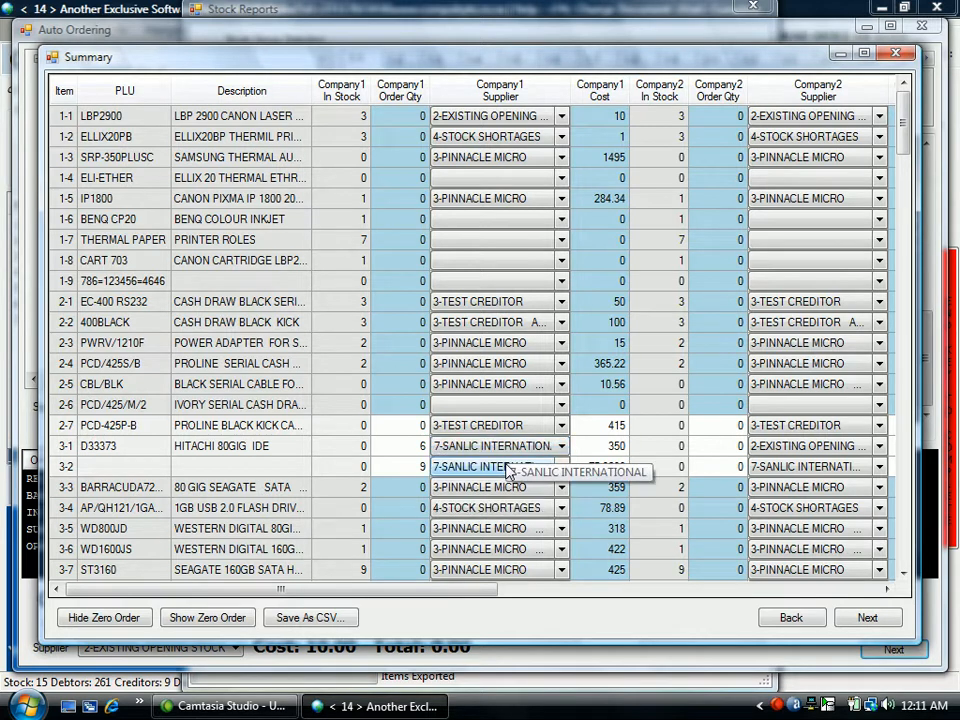
left_click(561, 446)
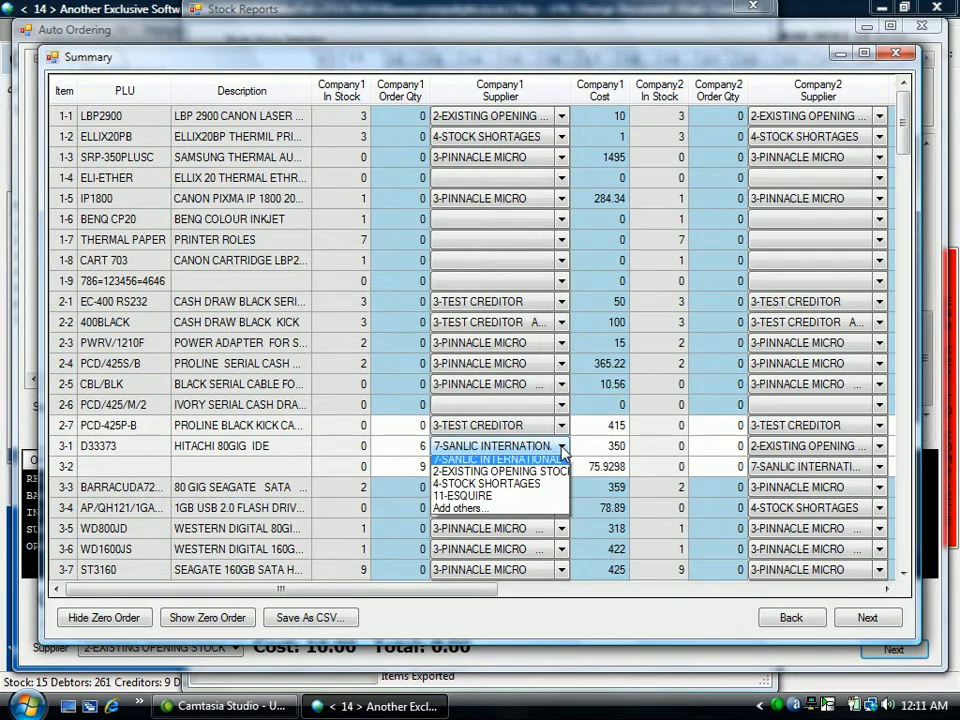
left_click(540, 499)
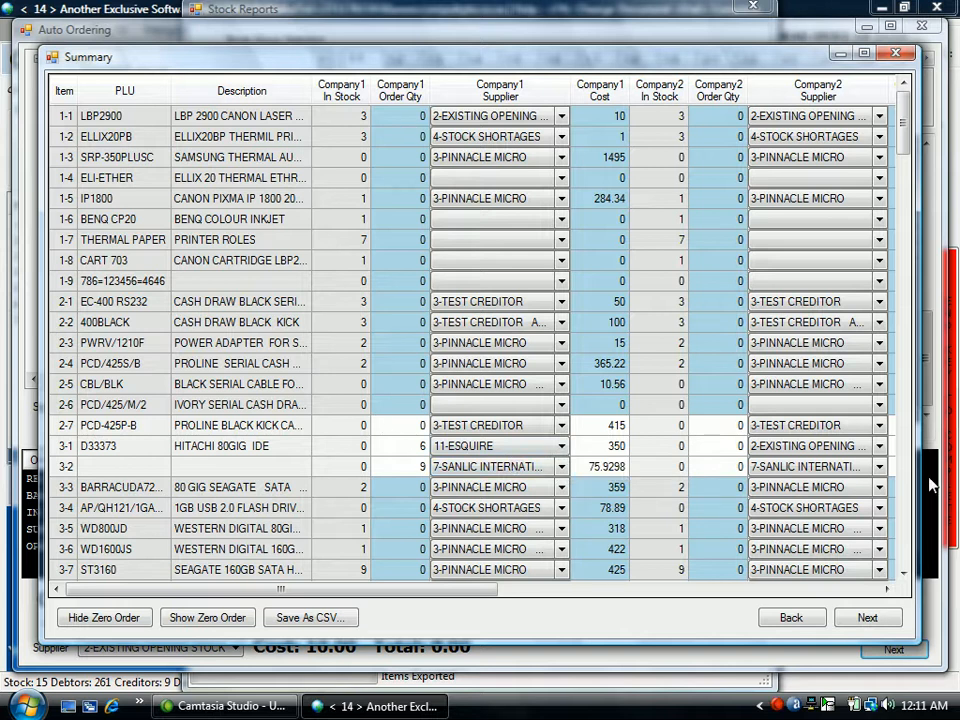
Hide the zero-order items in the summary and review the order quantities and suppliers across companies 1 to 3.
scroll(902, 516, "down", 20)
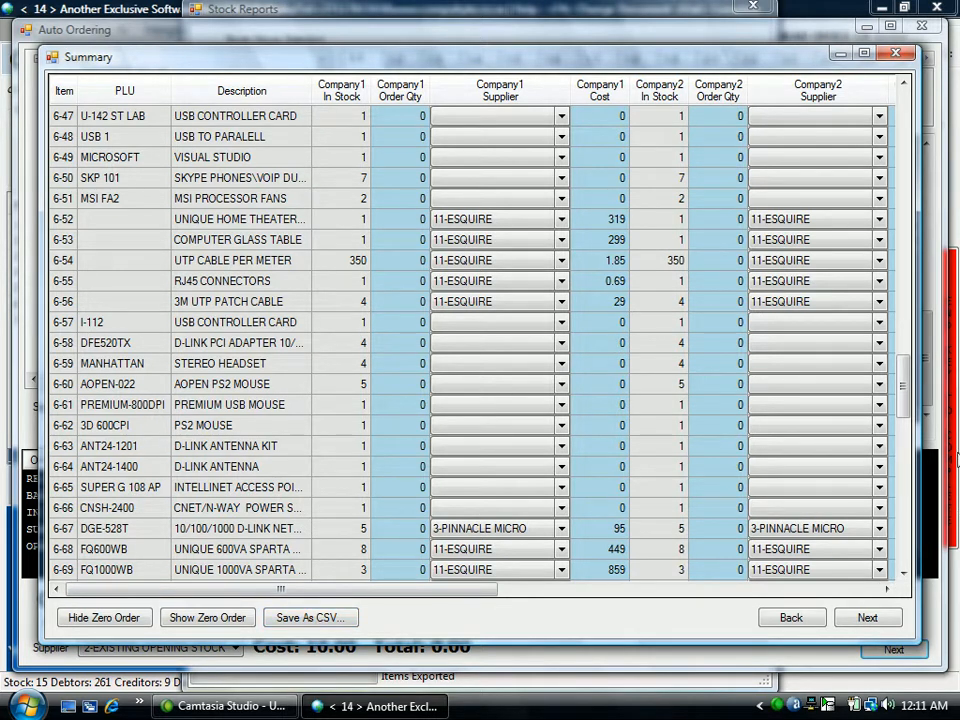
left_click(124, 619)
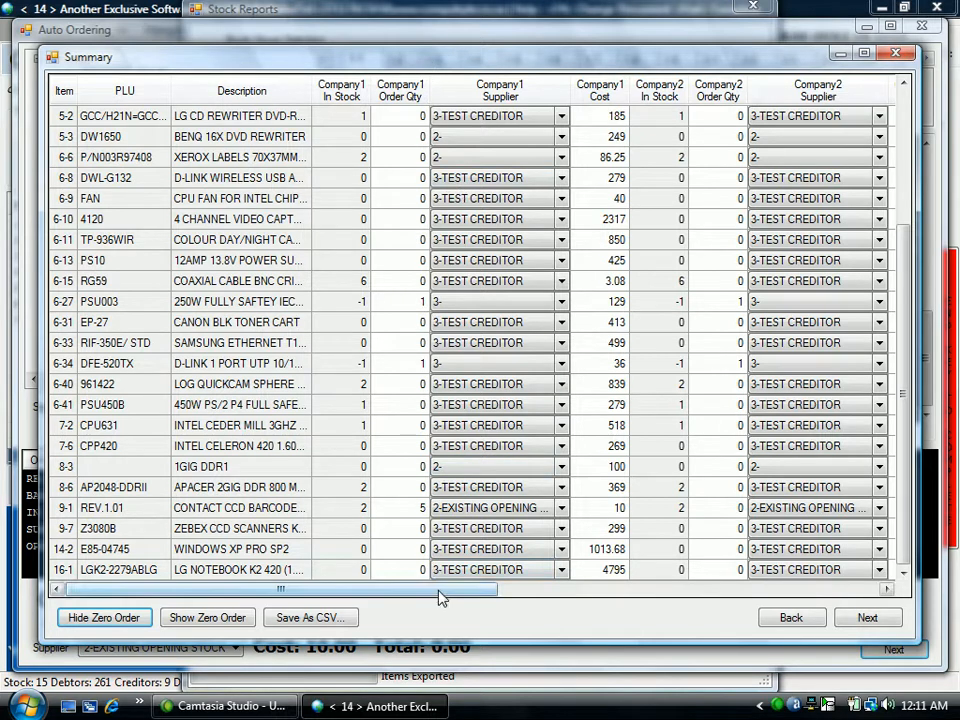
left_click(888, 590)
left_click(888, 590)
left_click(888, 590)
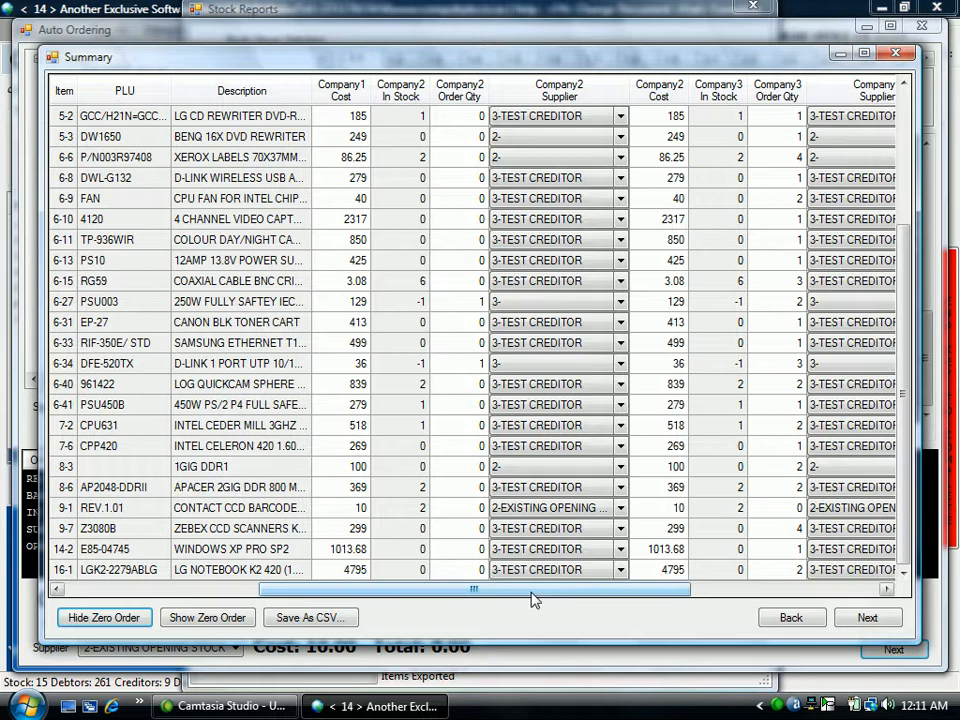
left_click_drag(531, 593, 280, 592)
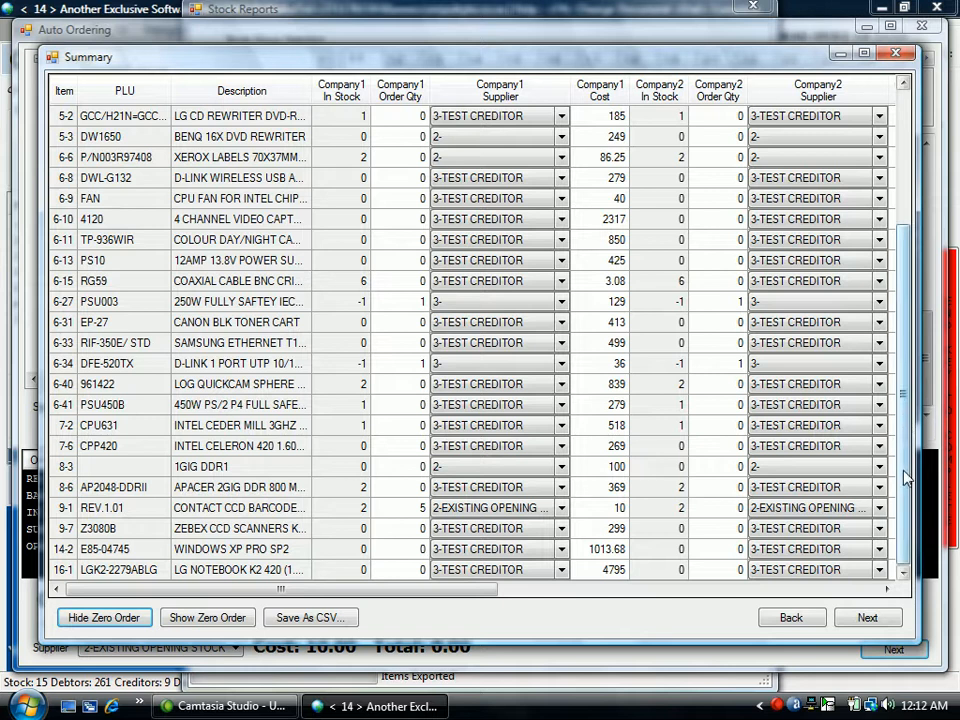
Add another supplier, HOLSEM, as Company 1's supplier for item 6-8, the D-Link wireless USB adapter.
left_click(562, 328)
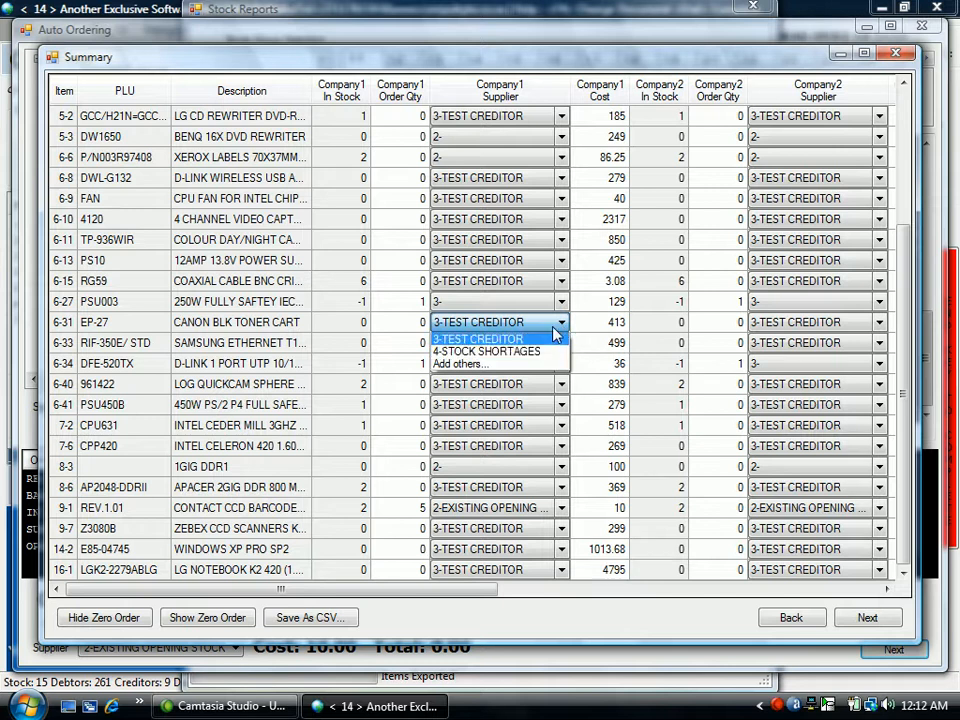
left_click(558, 330)
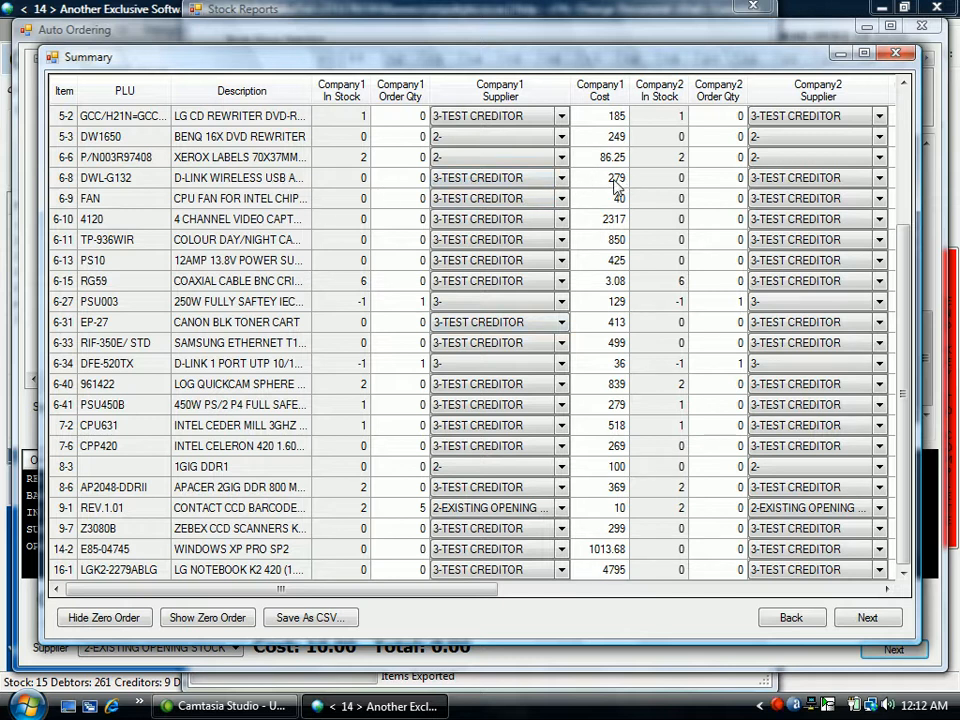
left_click(561, 183)
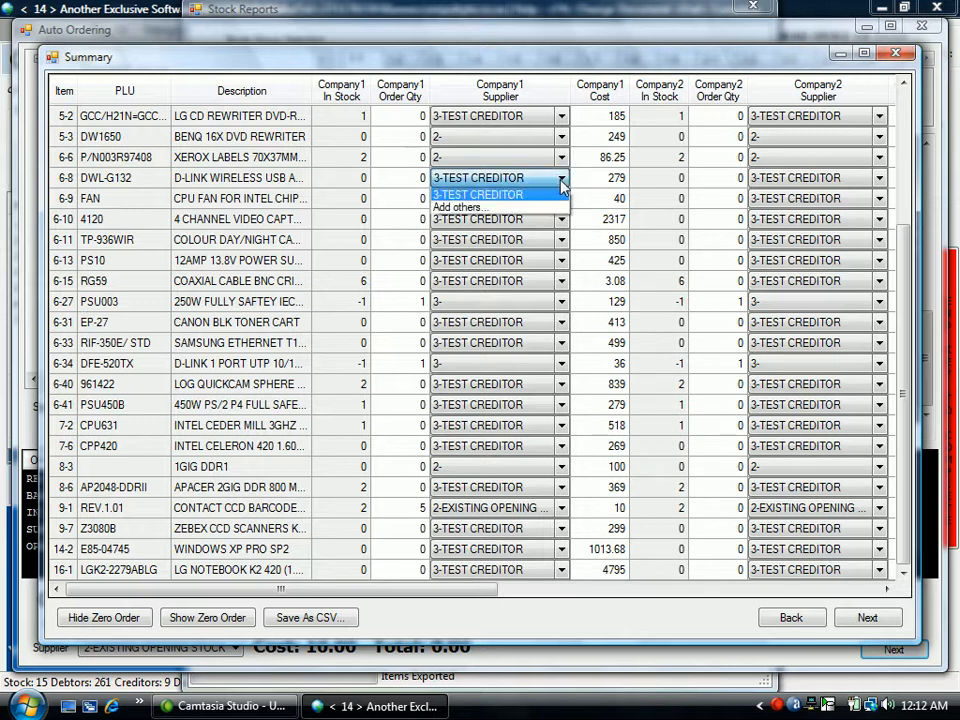
left_click(511, 207)
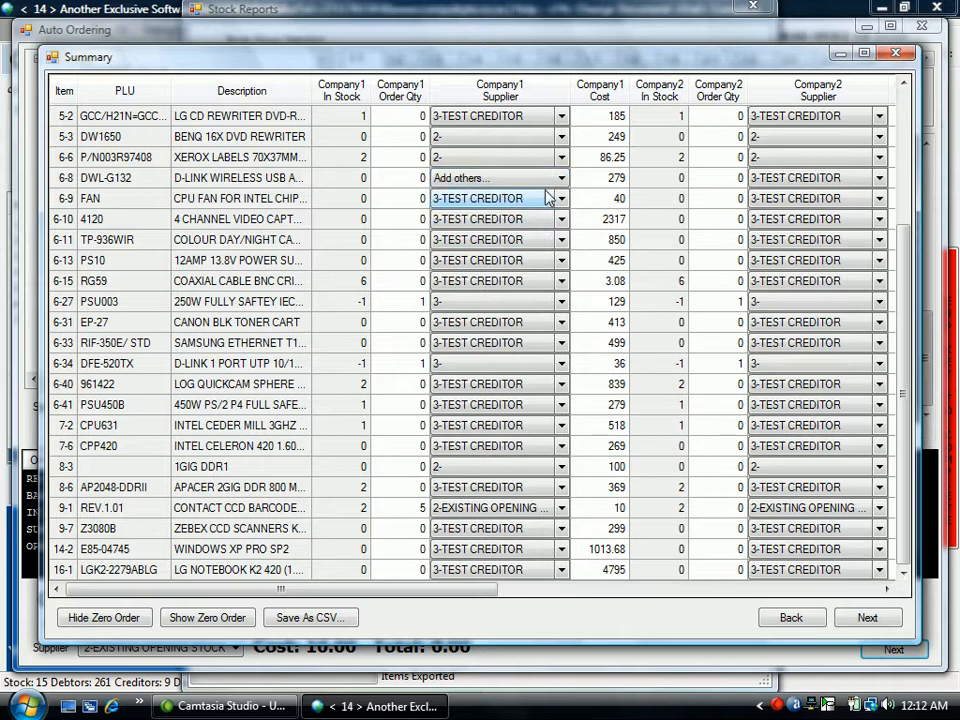
left_click(505, 180)
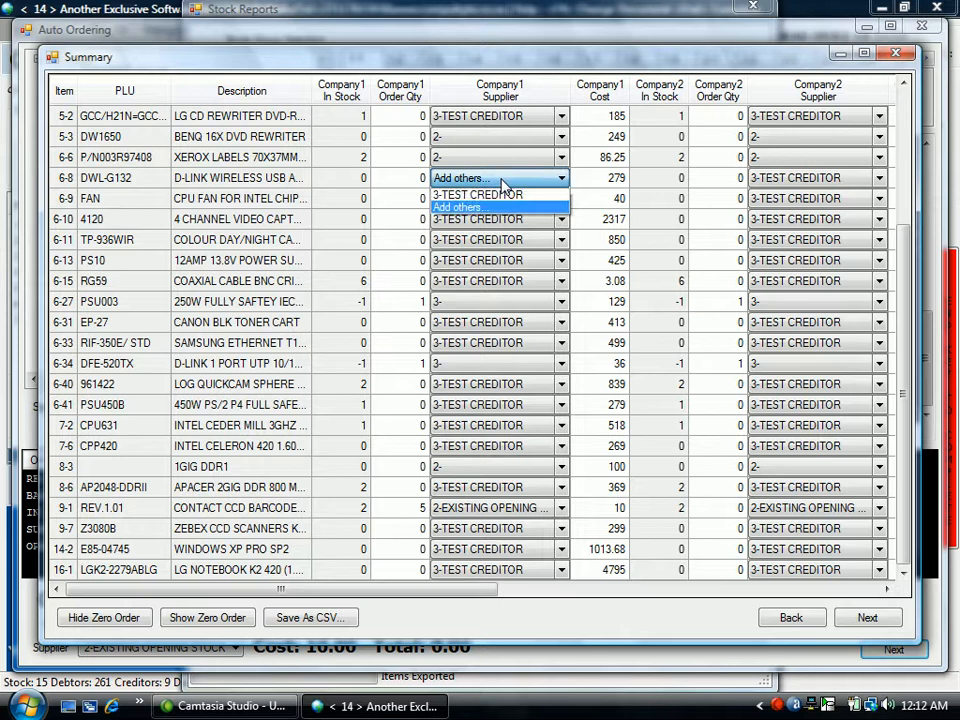
left_click(872, 615)
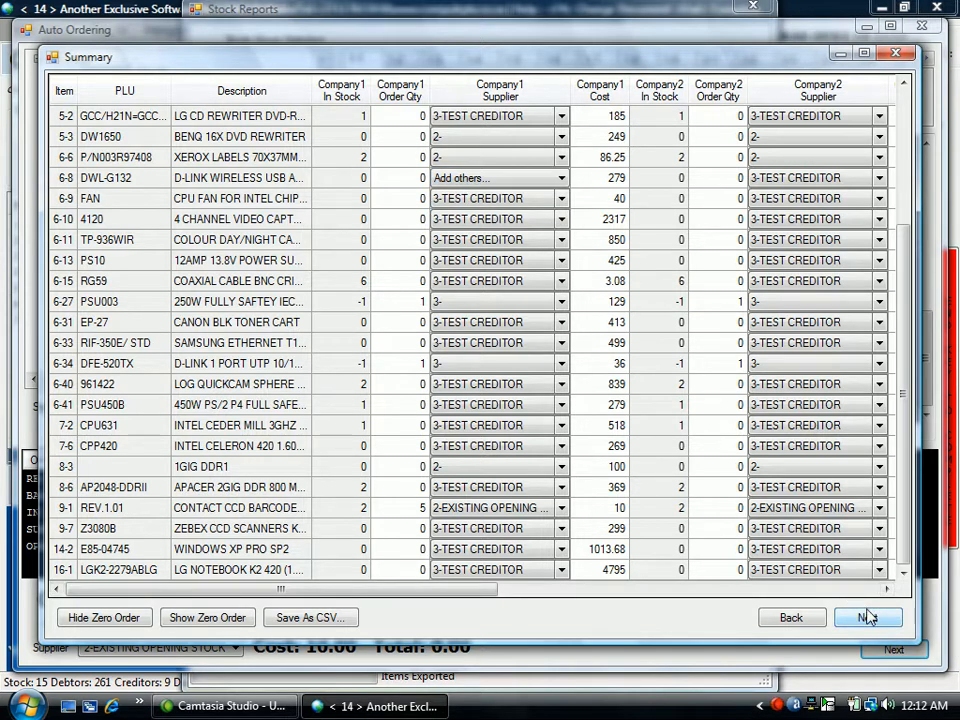
left_click(867, 618)
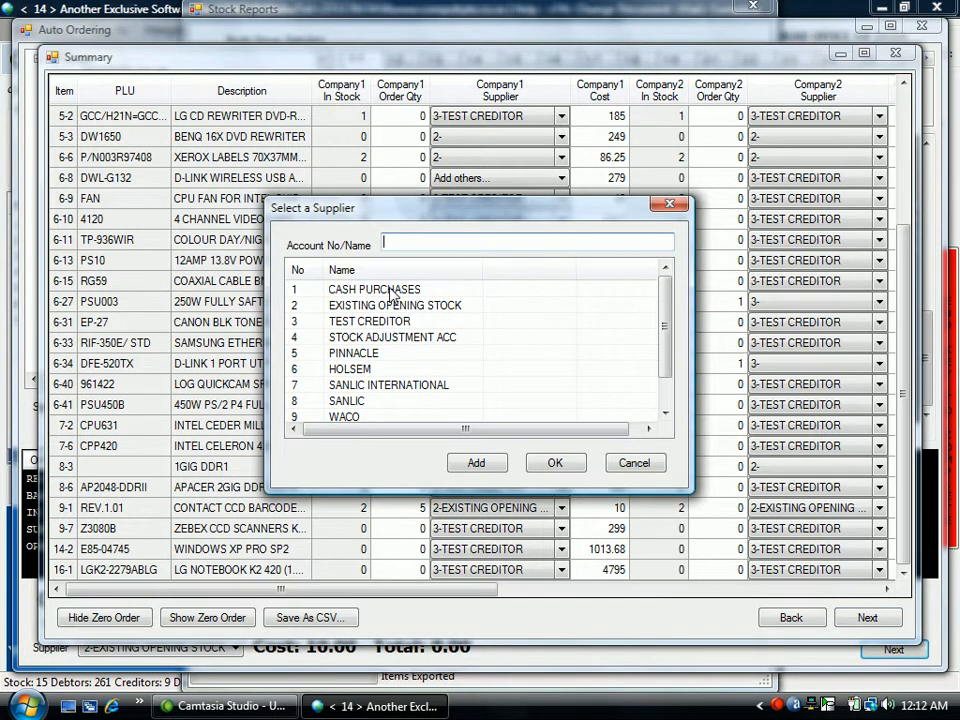
left_click(360, 369)
left_click(555, 463)
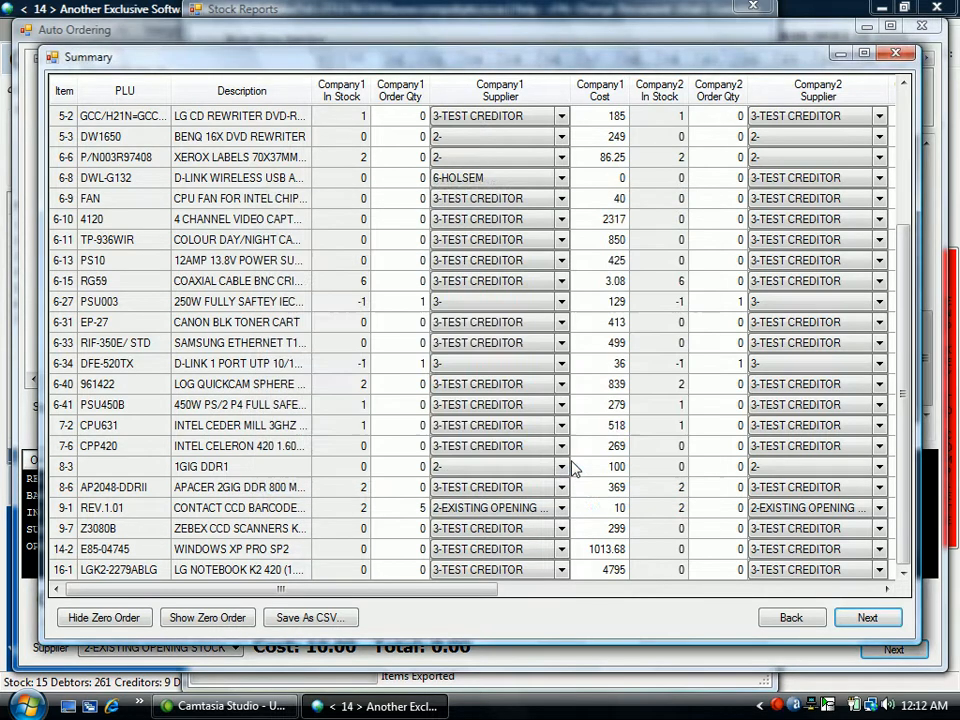
left_click(562, 180)
left_click(562, 180)
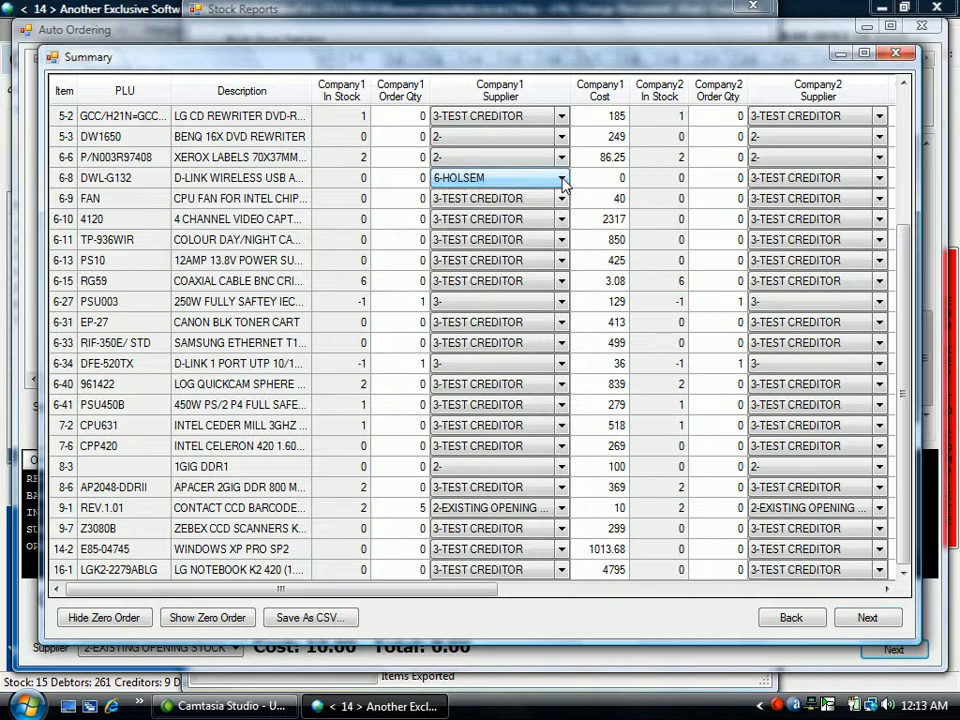
Proceed to finishing the order and check the available suppliers and companies, keeping 3-TEST CREDITOR and company 3.
left_click(868, 618)
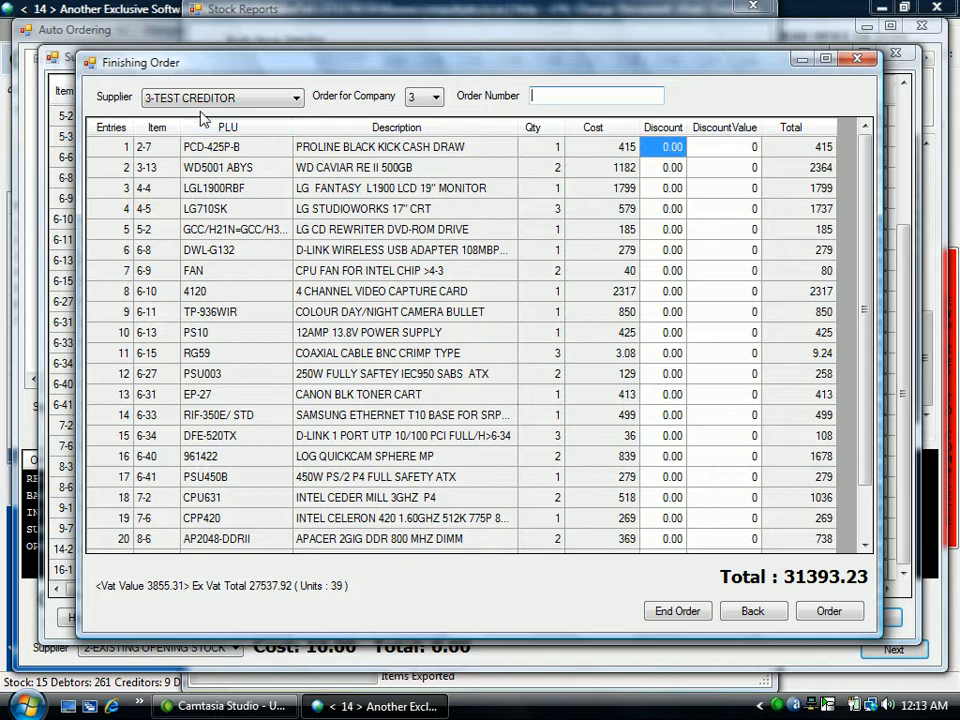
left_click(297, 98)
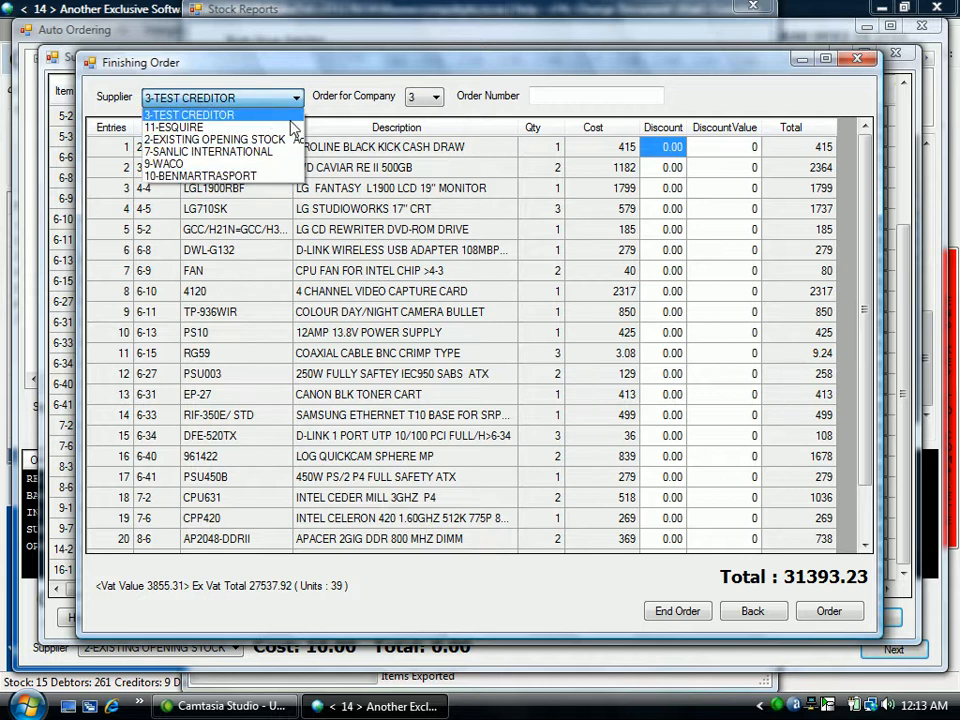
left_click(341, 117)
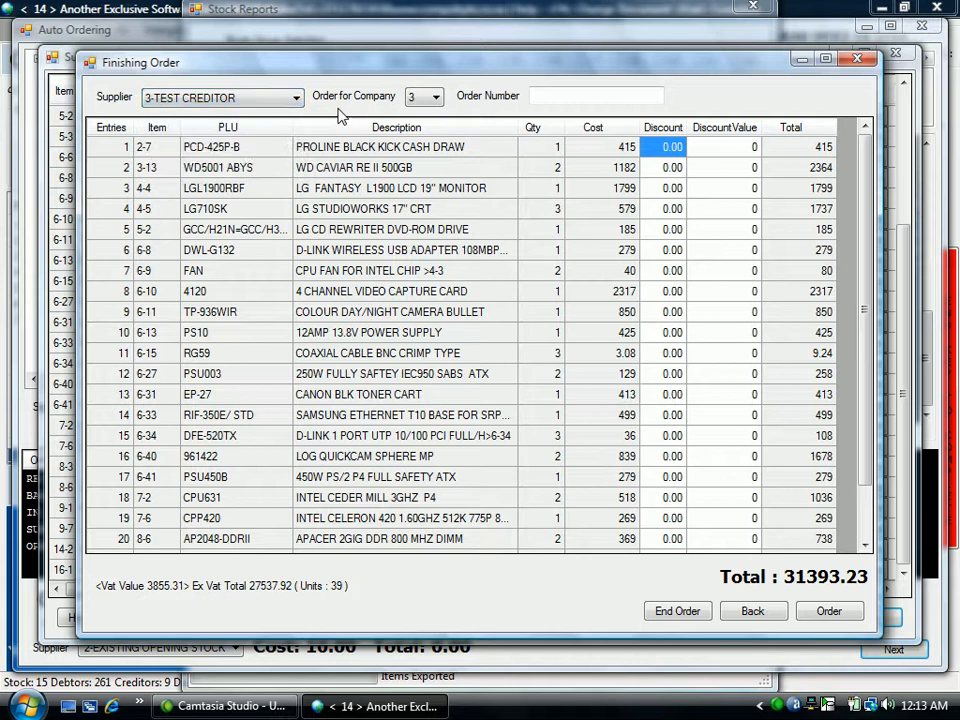
left_click(434, 104)
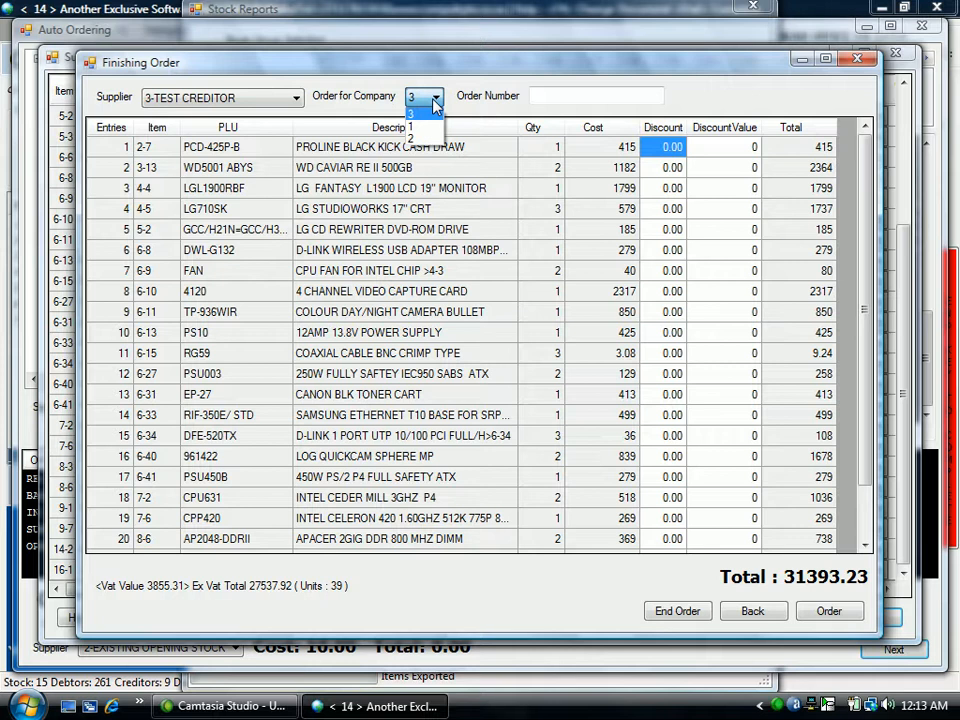
left_click(432, 99)
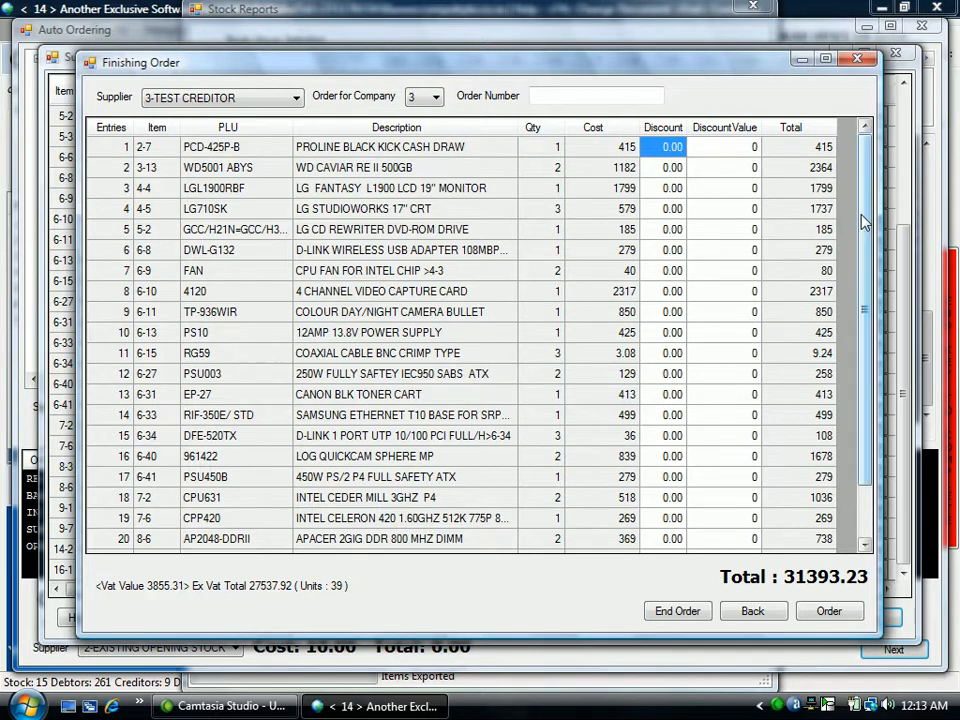
Review all order lines for supplier 3-TEST CREDITOR and company 3 from first to last.
scroll(864, 222, "down", 1)
scroll(864, 222, "up", 1)
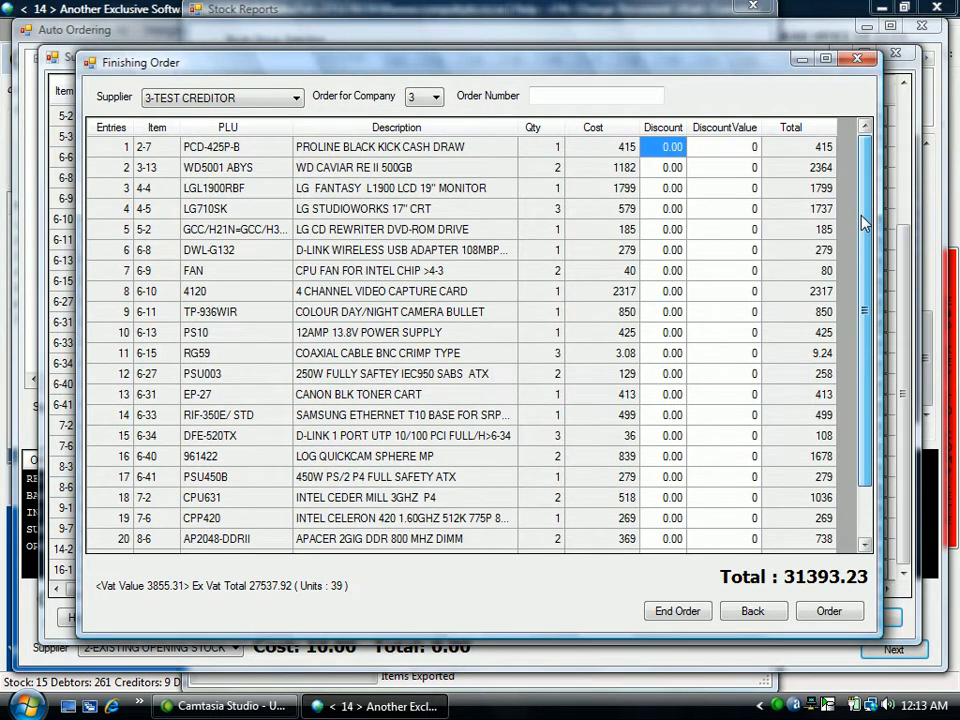
scroll(864, 222, "down", 1)
scroll(864, 222, "up", 1)
scroll(864, 222, "down", 1)
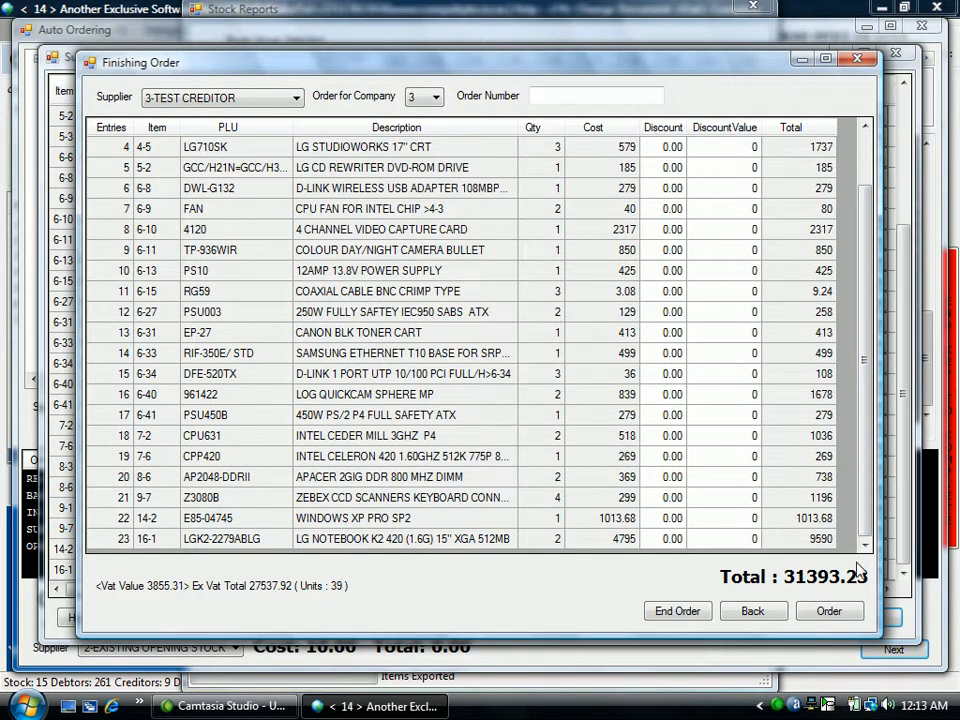
scroll(857, 514, "up", 1)
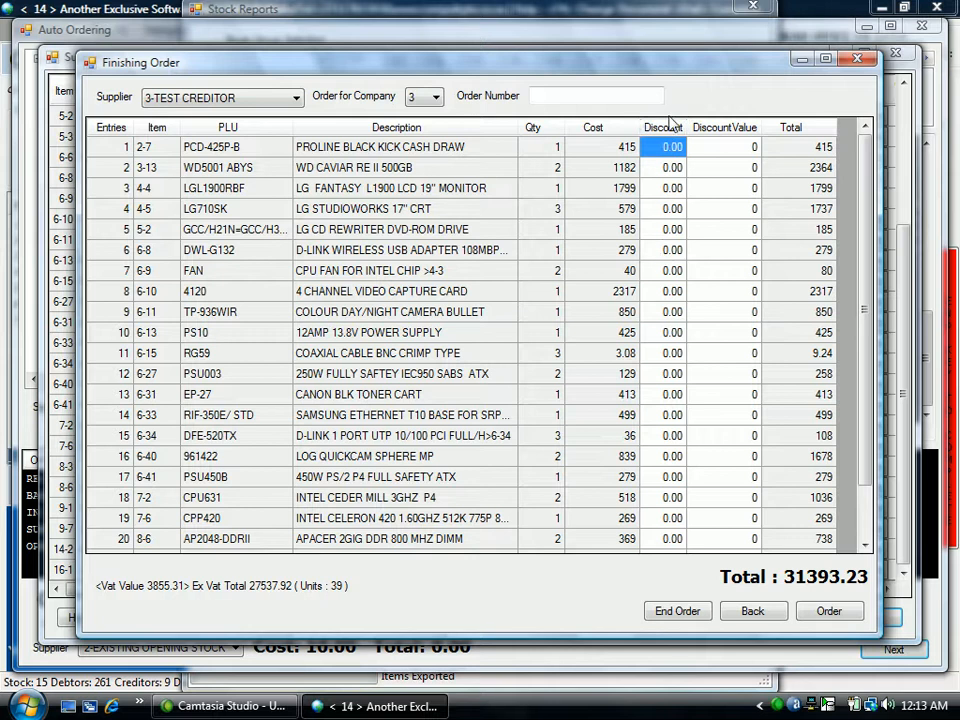
Inspect the quantity and cost of the first order line, the Proline black kick cash drawer.
left_click(549, 148)
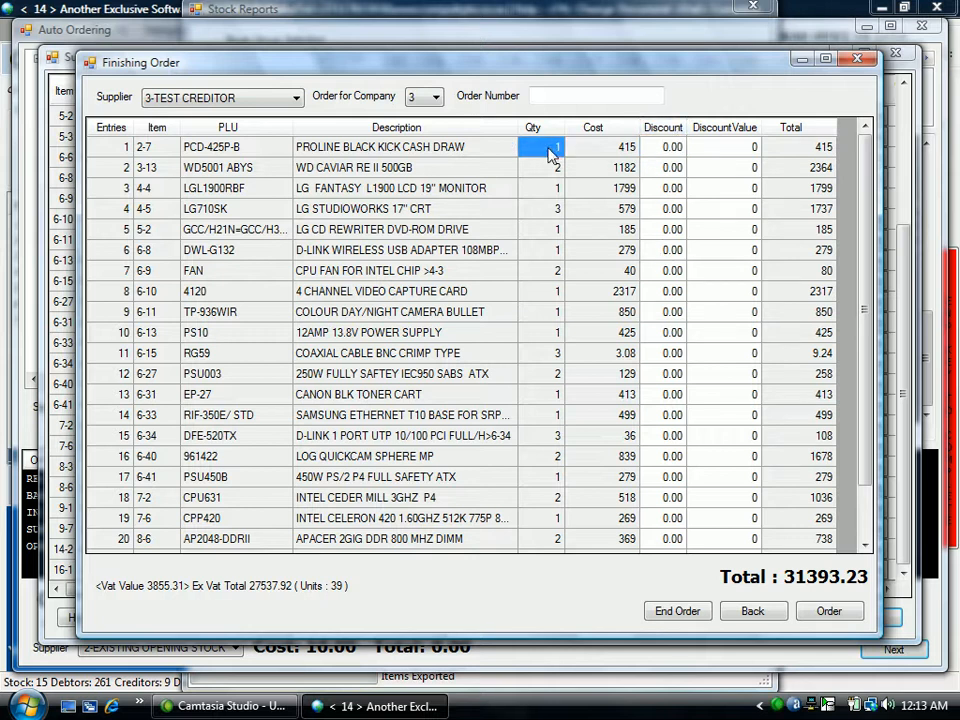
key("Down")
key("Down")
key("Down")
left_click(553, 152)
left_click(609, 152)
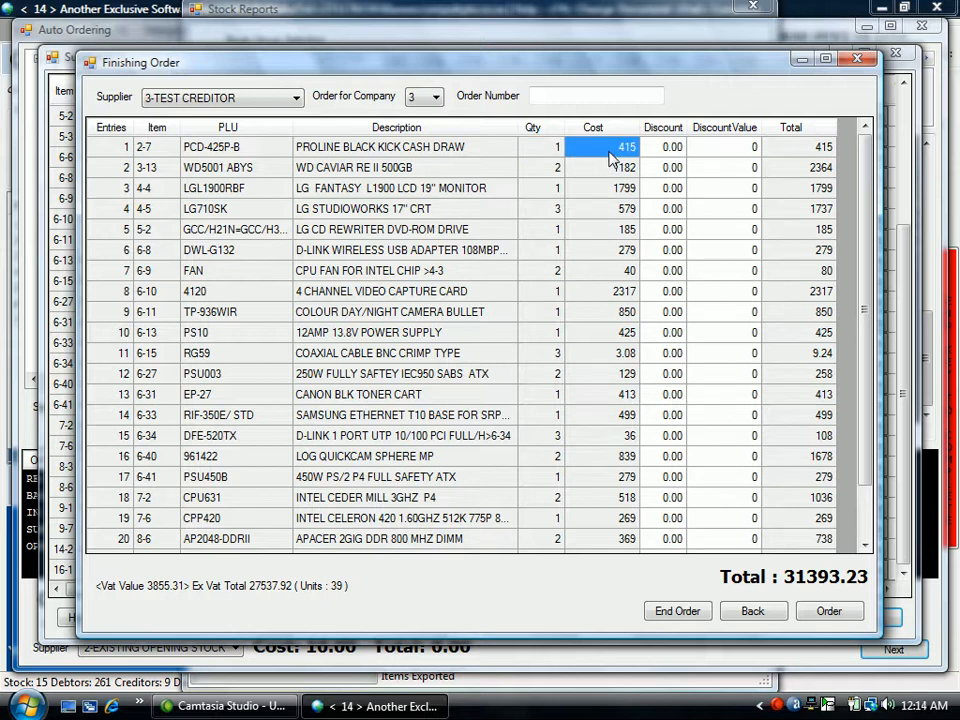
Apply a discount of 10 to the Proline black kick cash drawer line and check its cost.
left_click(676, 150)
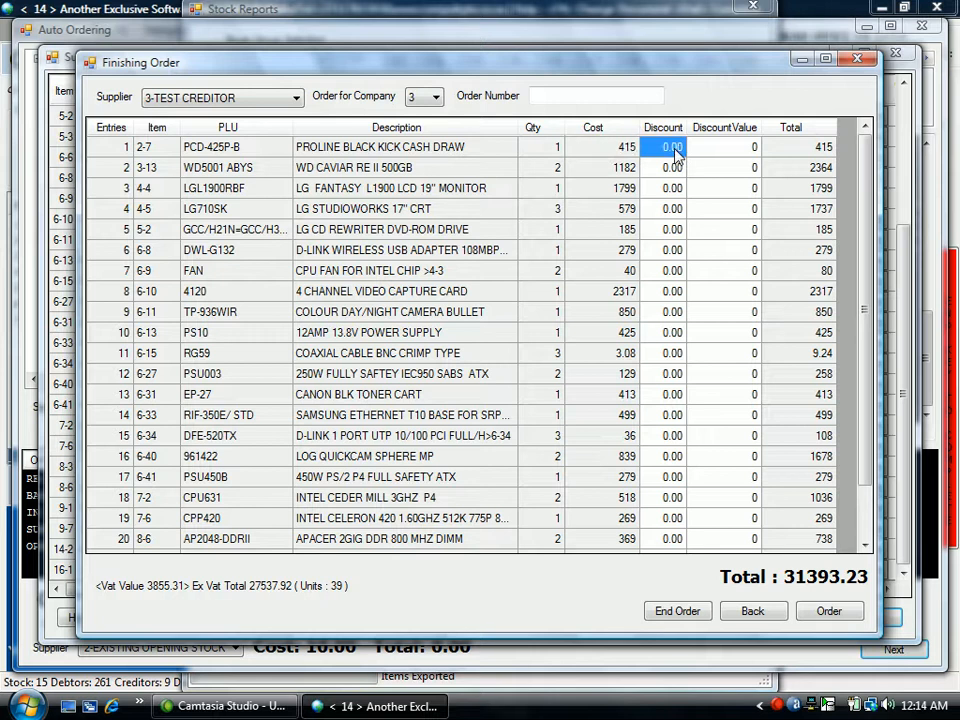
left_click(675, 149)
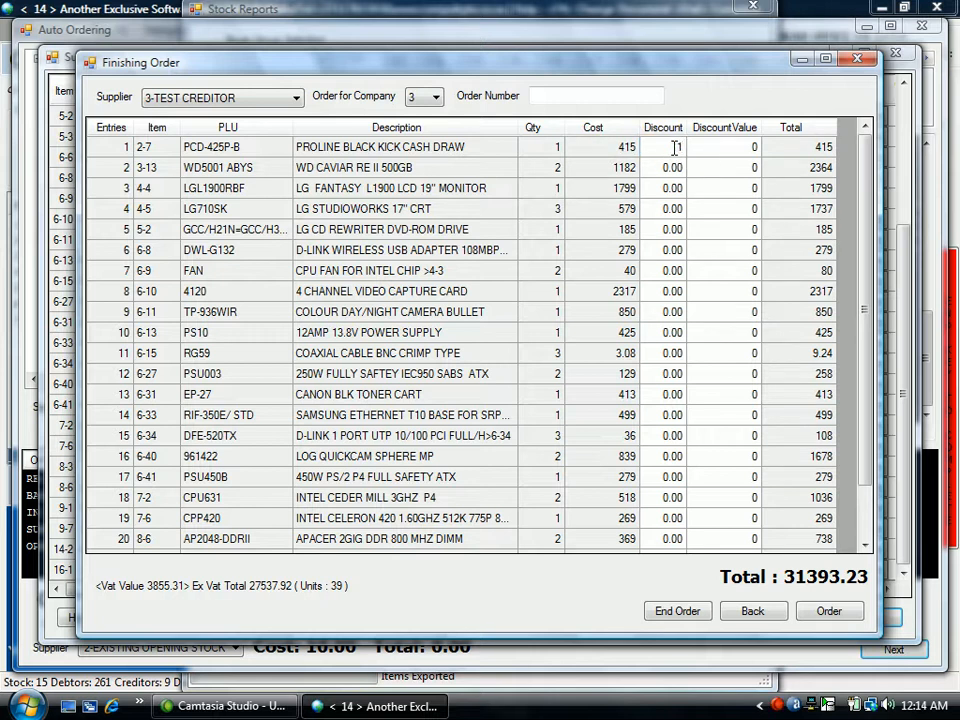
key("Return")
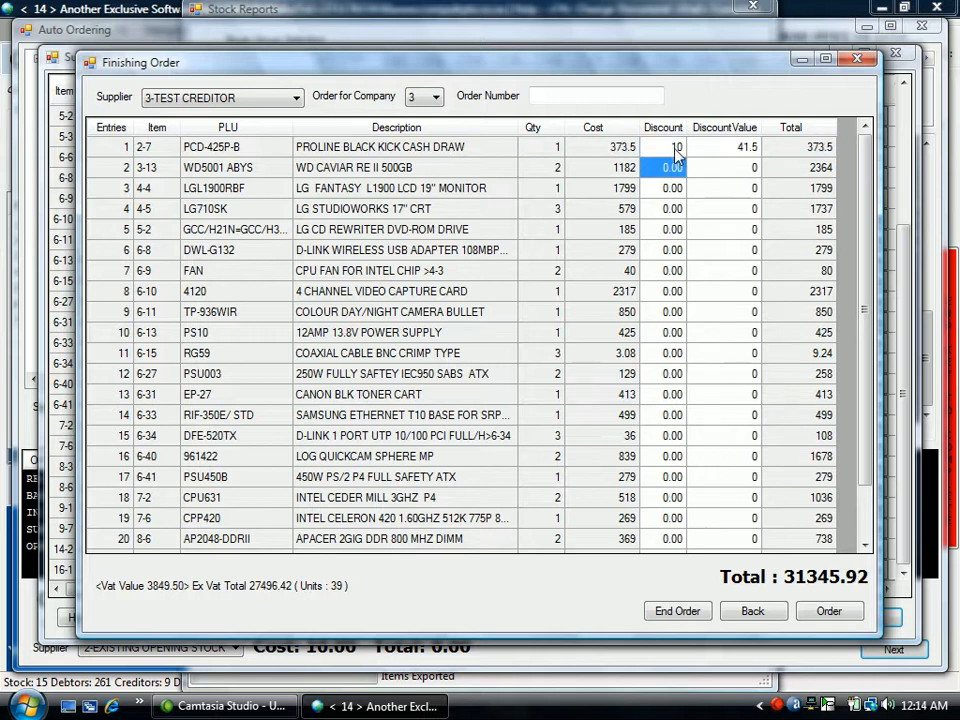
left_click(613, 150)
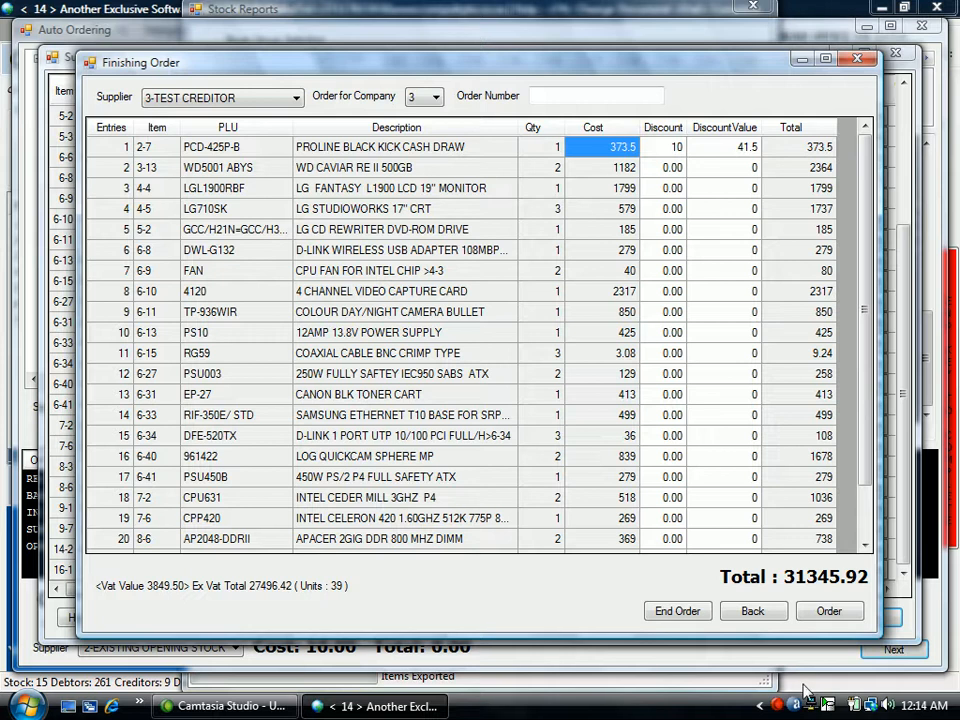
Place company 3's order with TEST CREDITOR, completing the Order Creditor document with 1 copy and no labels.
left_click(829, 613)
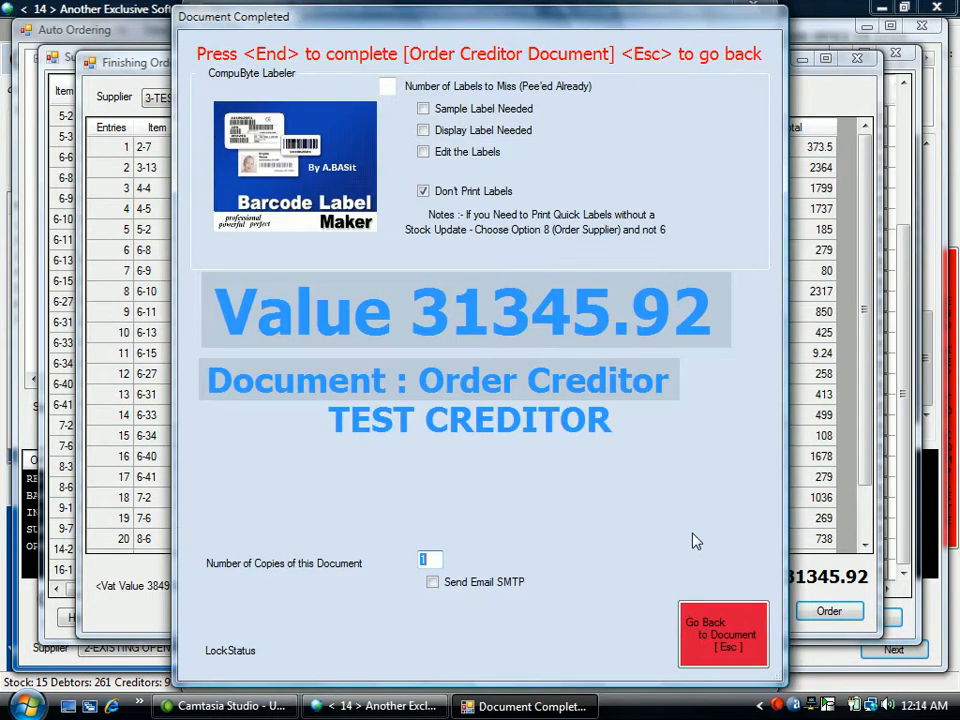
key("Return")
key("Return")
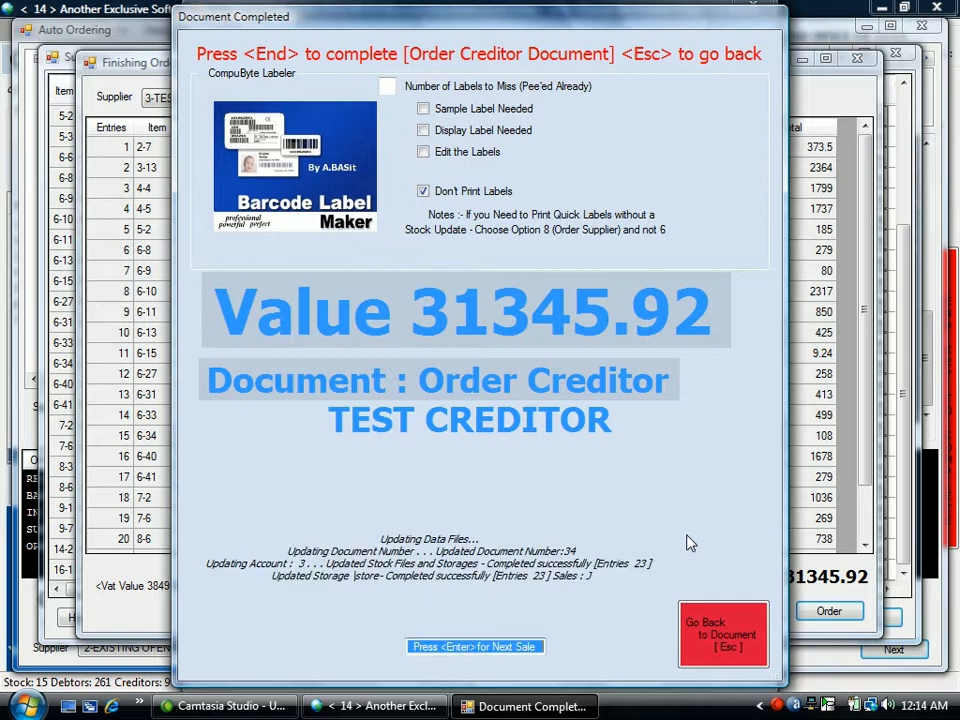
key("Return")
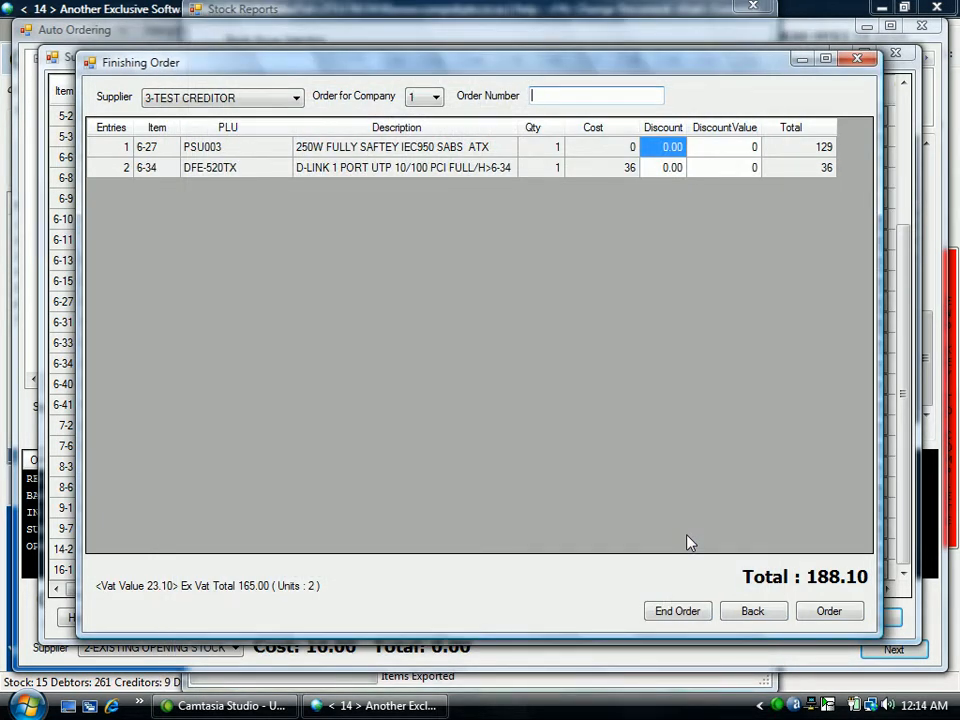
Place company 1's two-item order with TEST CREDITOR, completing the Order Creditor document without printing labels.
left_click(842, 615)
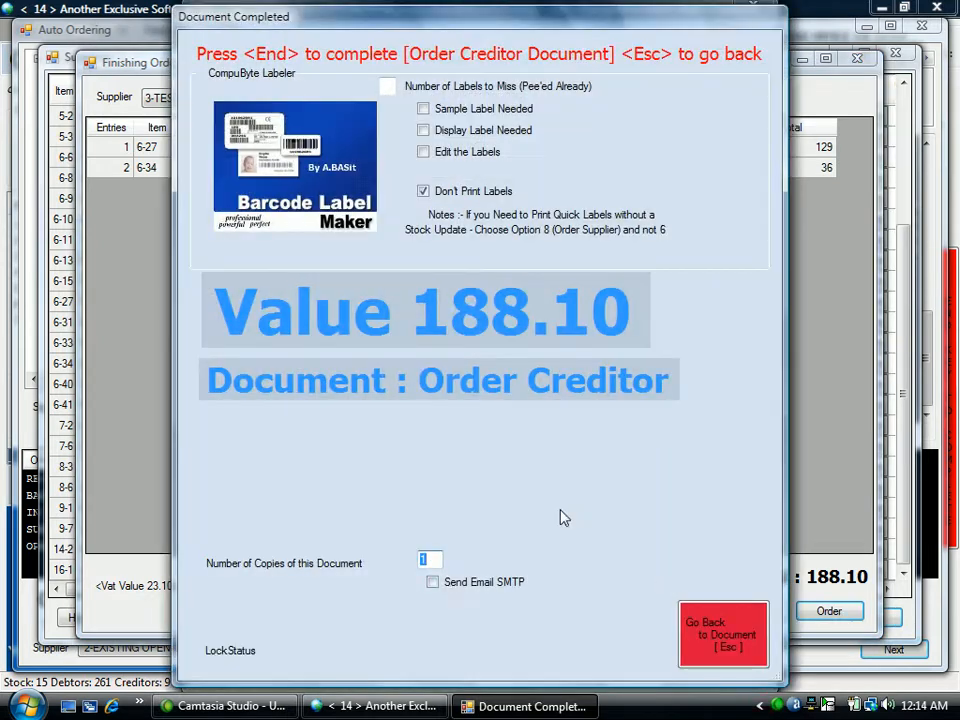
key("Return")
key("Return")
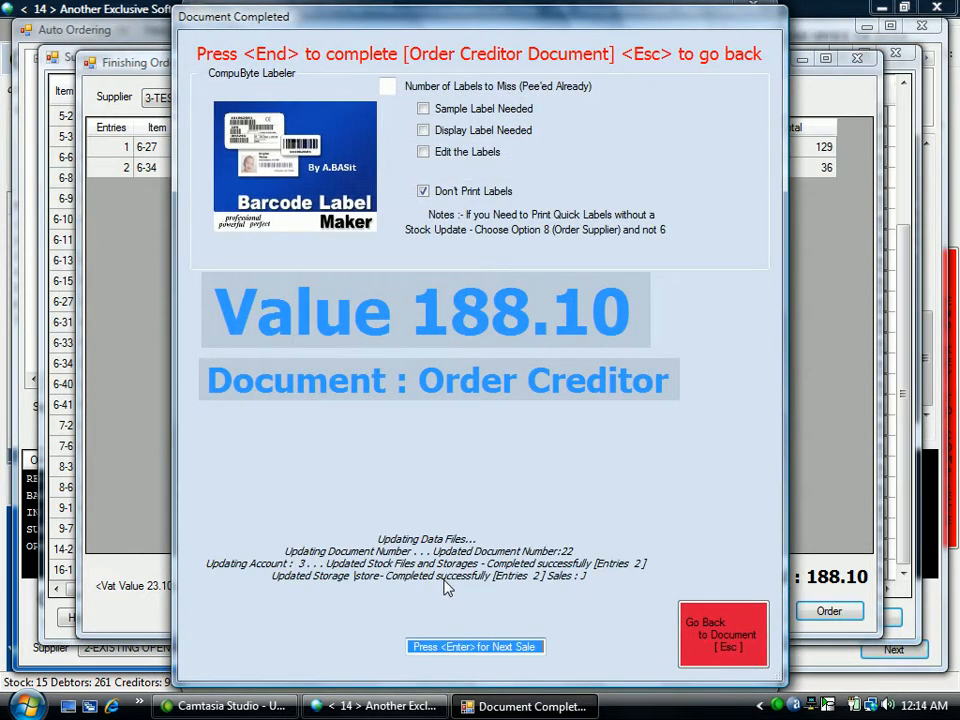
key("Return")
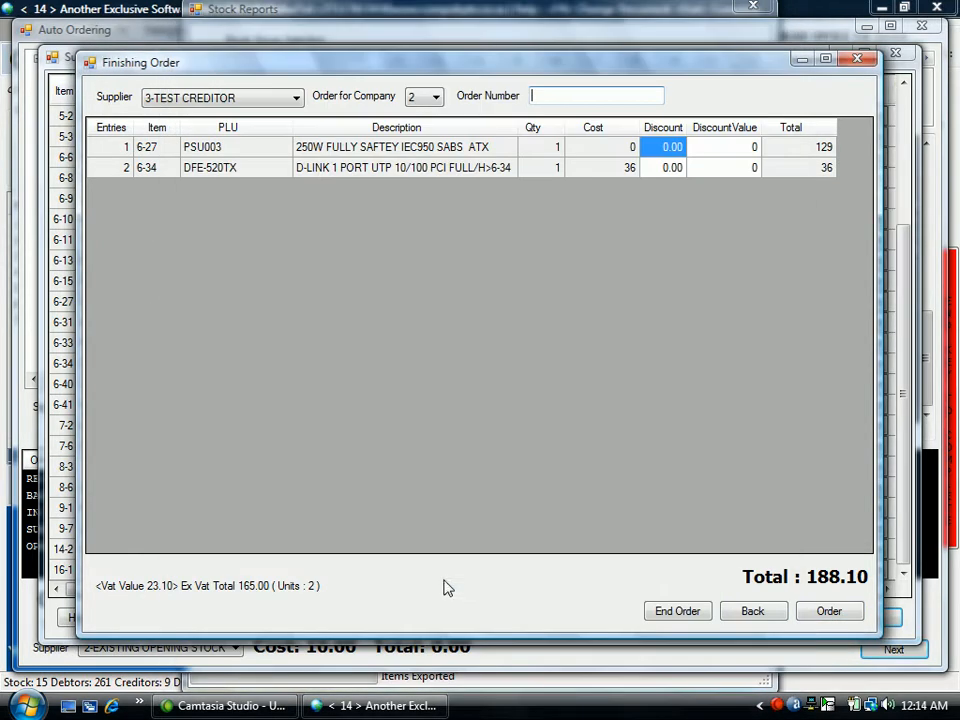
Place company 2's order with TEST CREDITOR, completing the Order Creditor document with 0 copies and no labels.
left_click(840, 612)
left_click(828, 612)
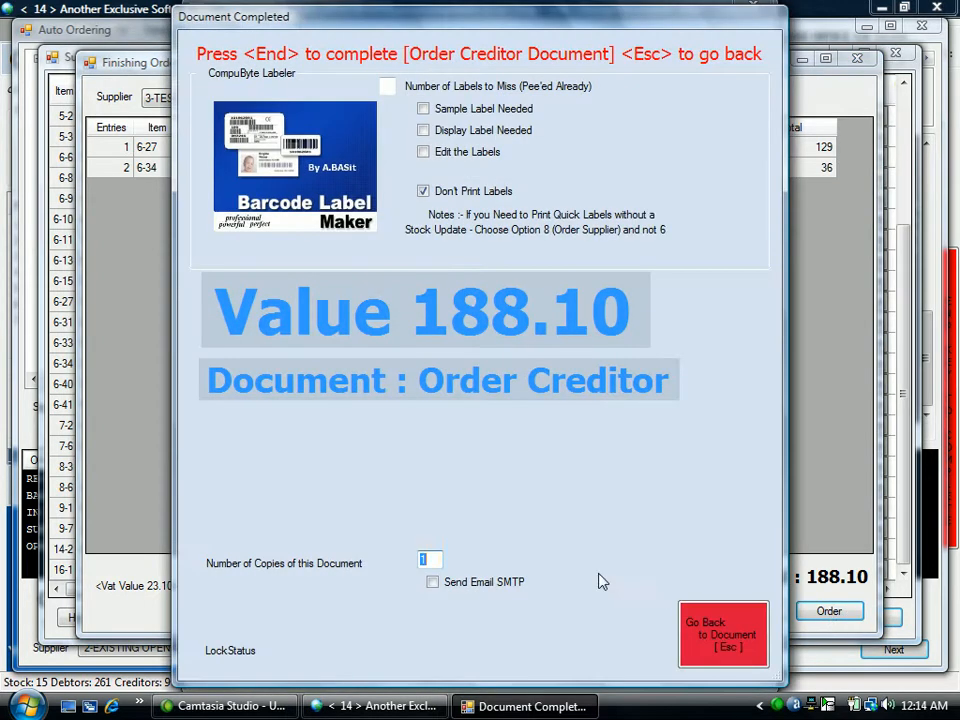
type("0")
key("Return")
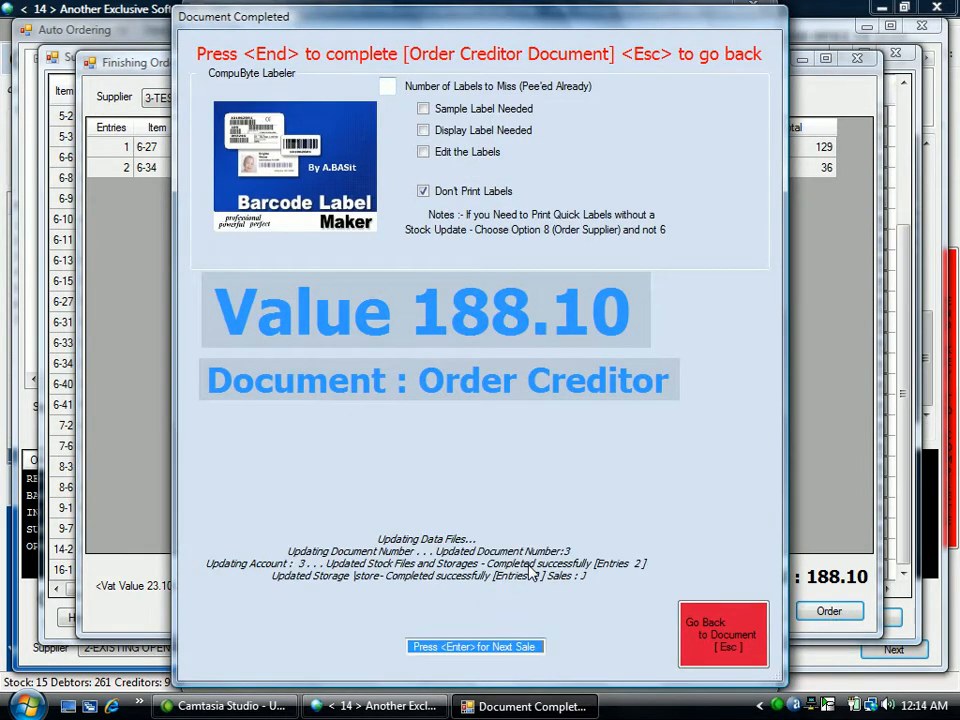
key("Return")
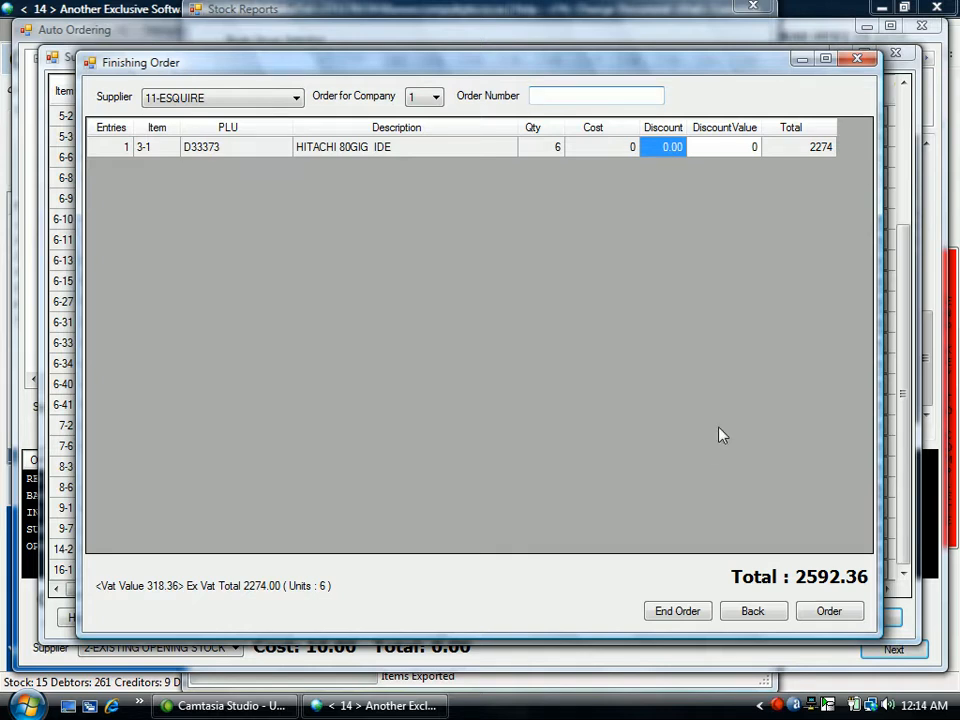
Close the Finishing Order, Summary and Auto Ordering windows, leaving the ESQUIRE order unplaced.
left_click(862, 62)
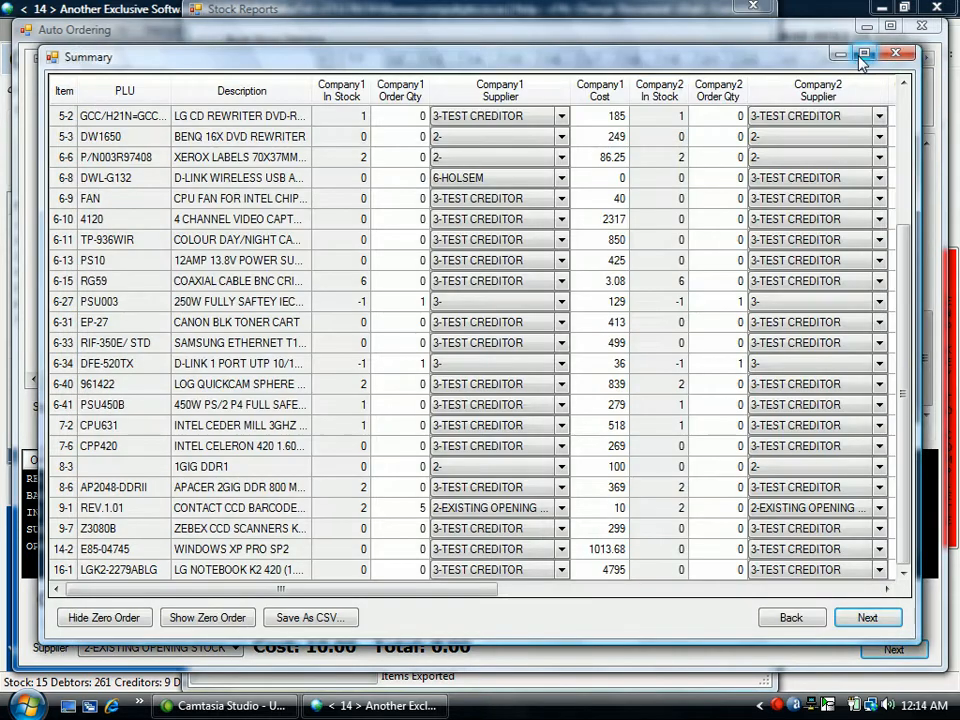
left_click(897, 57)
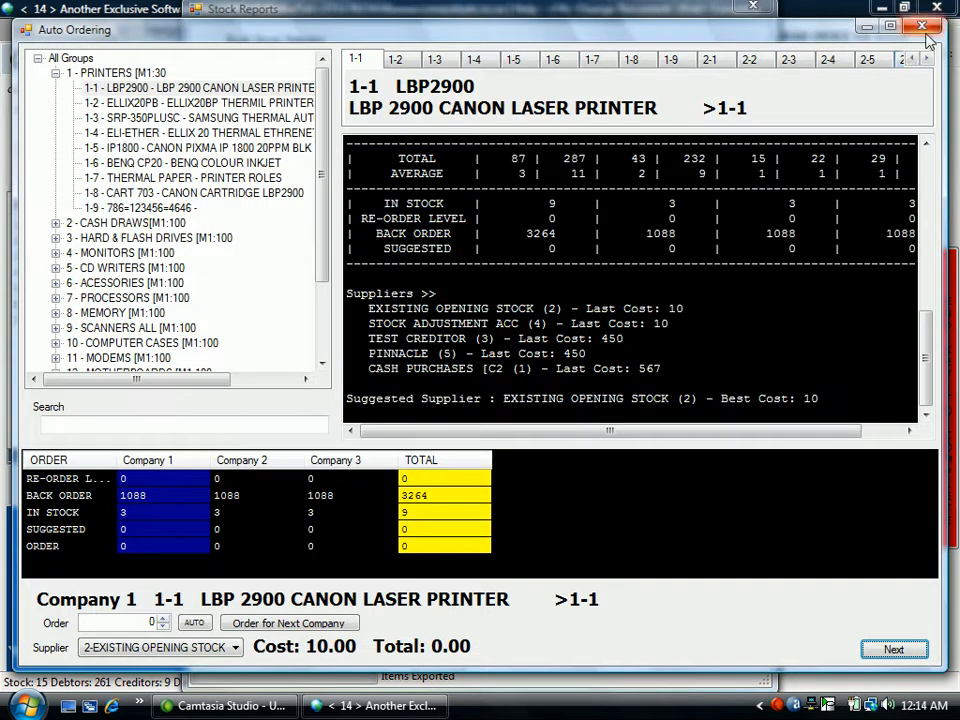
left_click(921, 27)
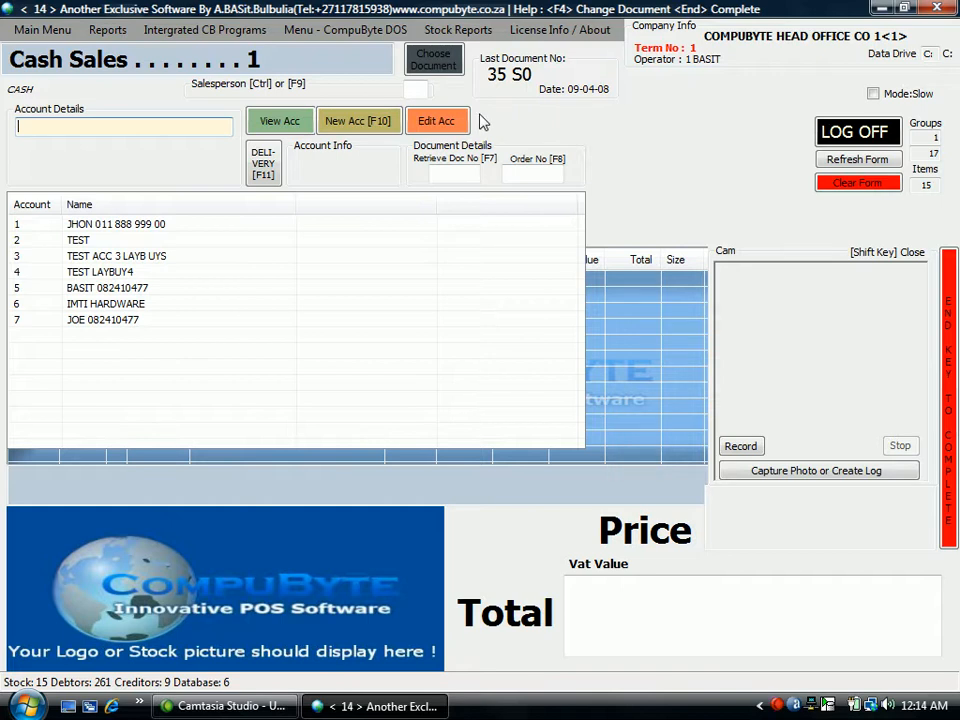
Switch to an Order with Supplier document with quick labels option 0 and set the document number to retrieve to 21.
key("Escape")
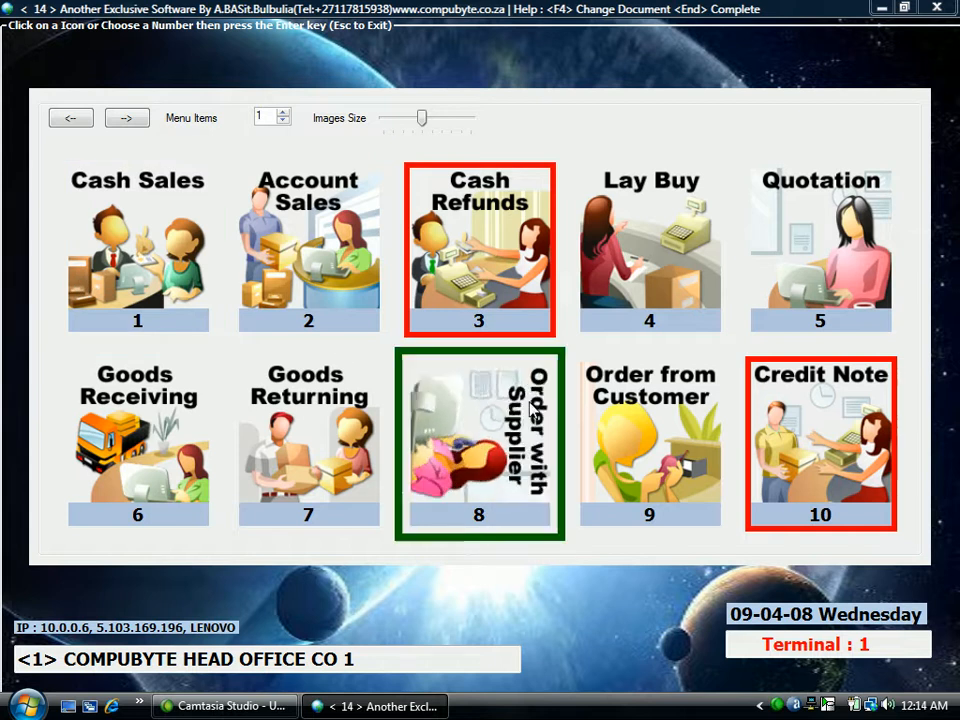
left_click(500, 422)
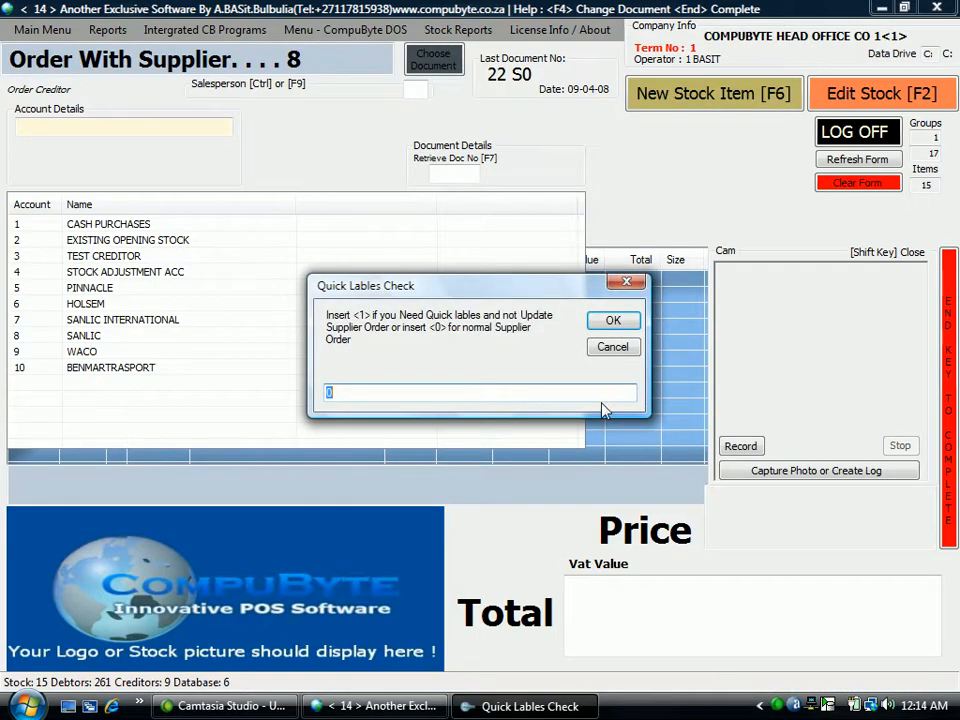
left_click(617, 323)
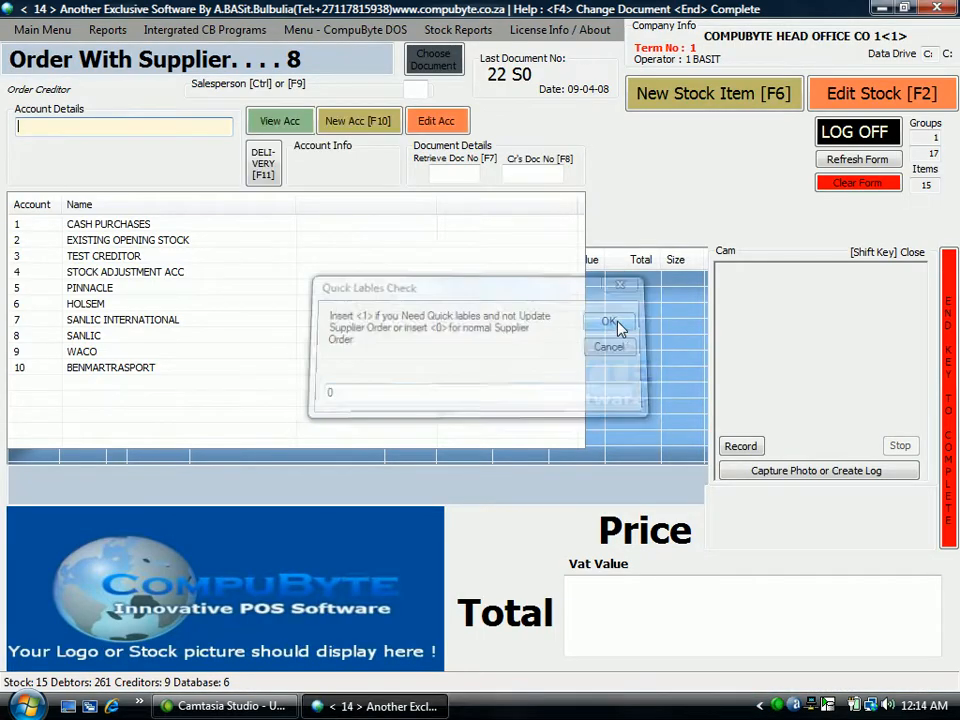
left_click(454, 171)
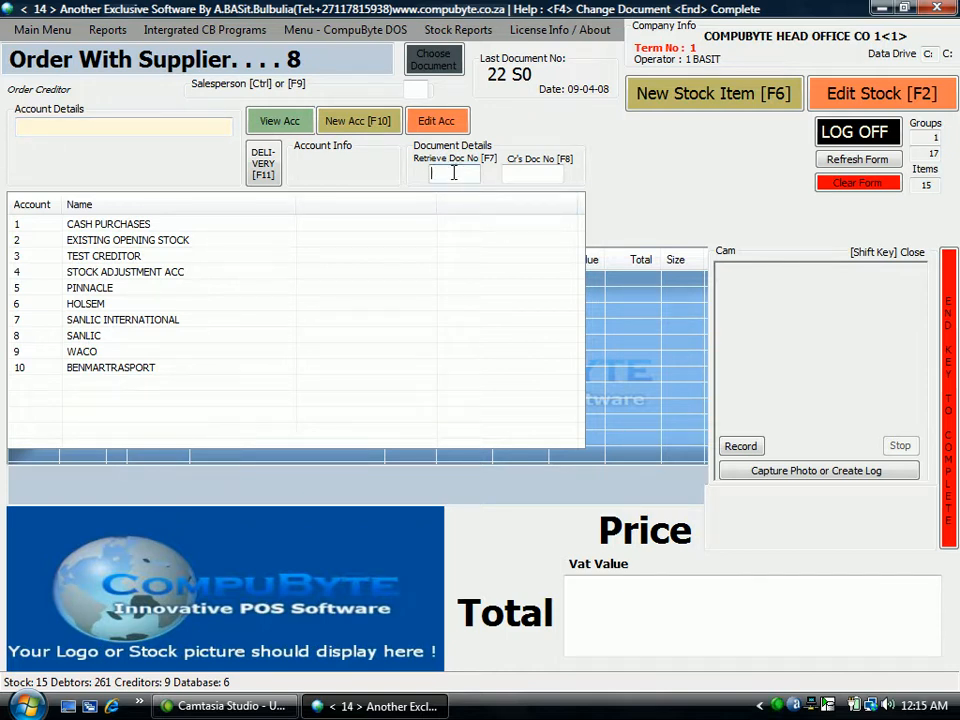
type("21")
View supplier HOLSEM's creditor account details and its detailed account report, and return to the supplier order.
left_click(94, 306)
left_click(270, 120)
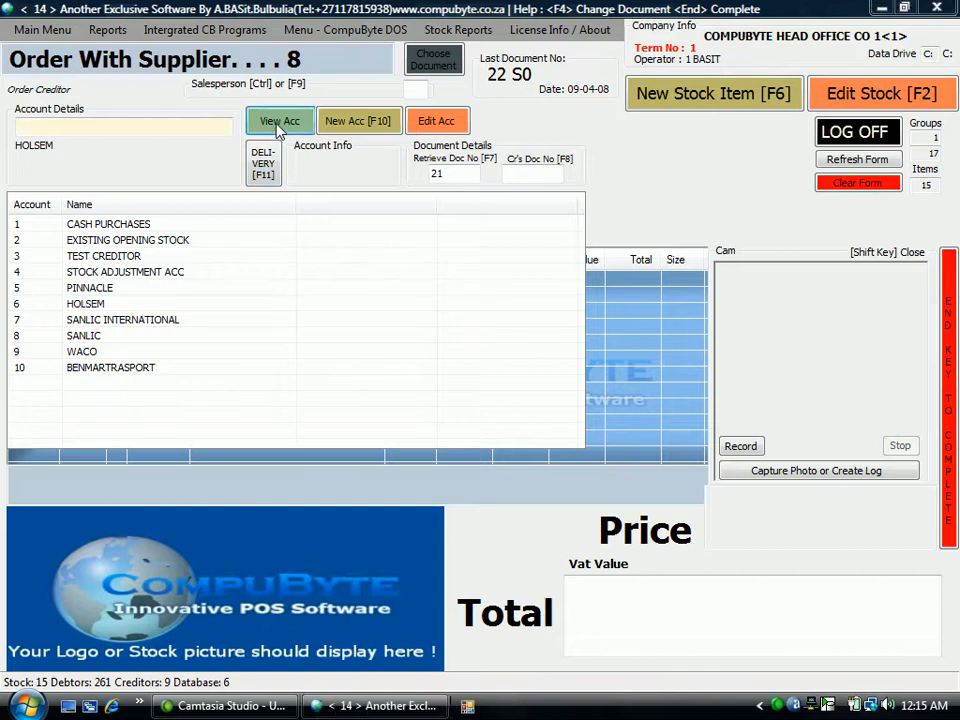
left_click(522, 632)
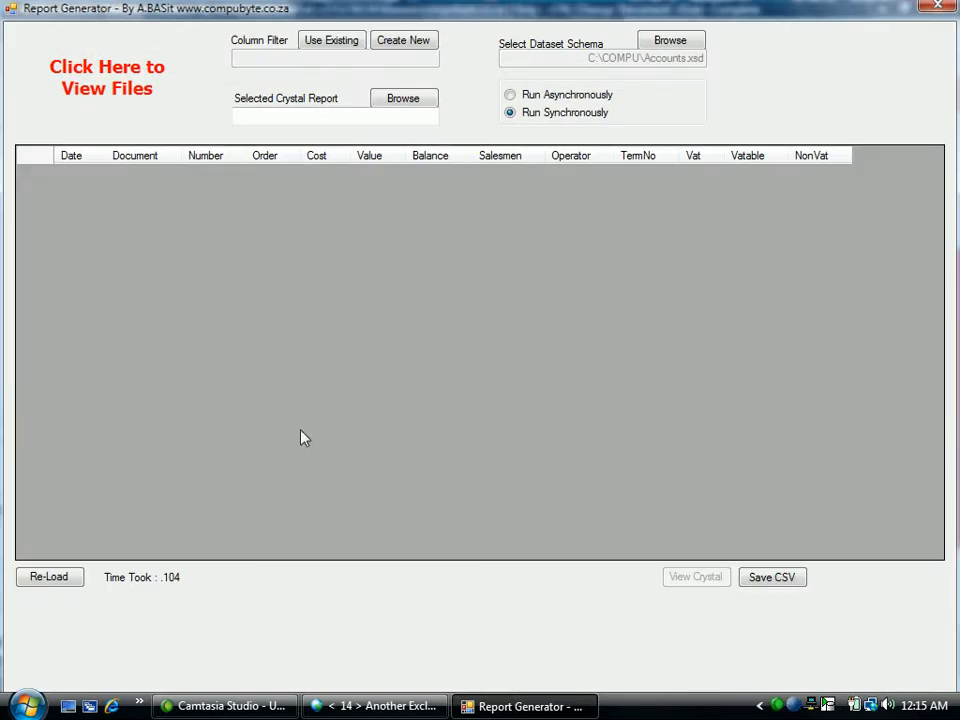
left_click(938, 7)
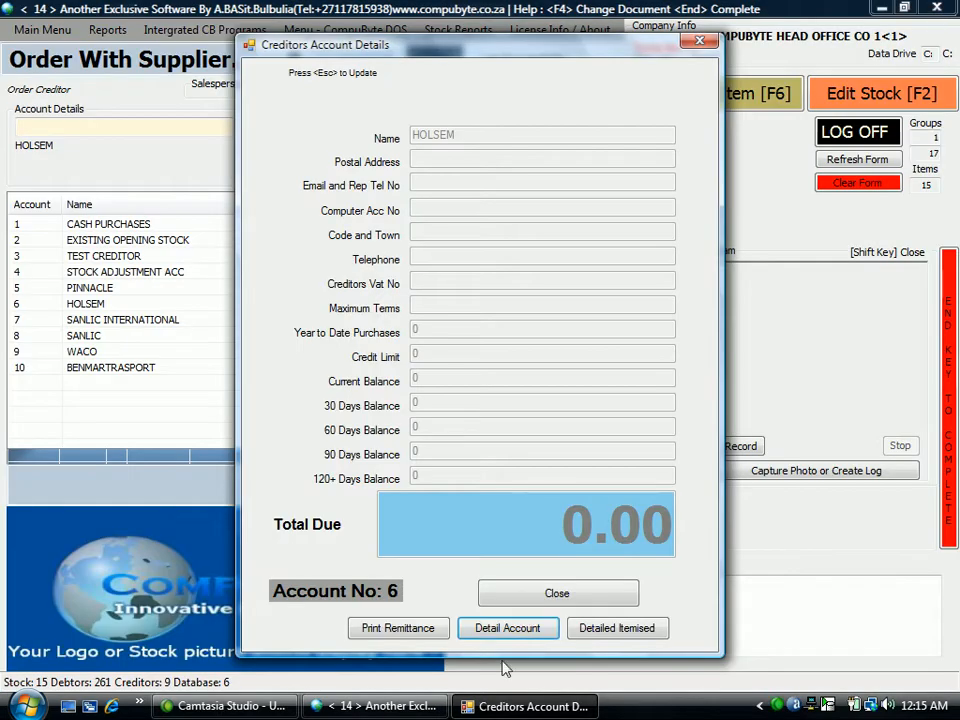
left_click(556, 592)
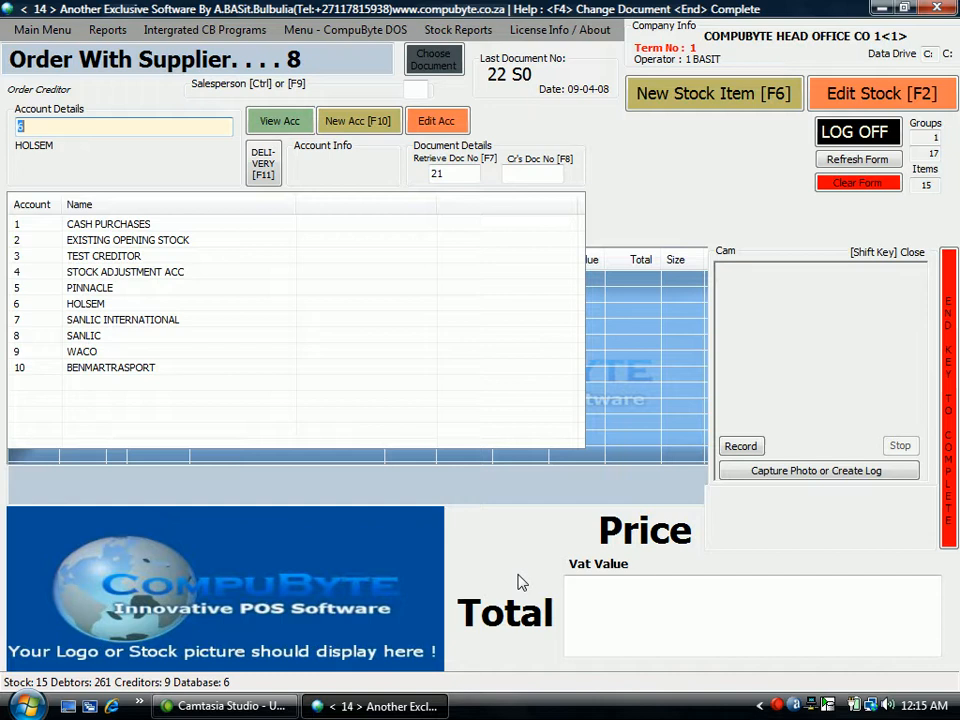
Retrieve the contents of supplier order document 21 as a re-print only (option 1).
left_click(451, 172)
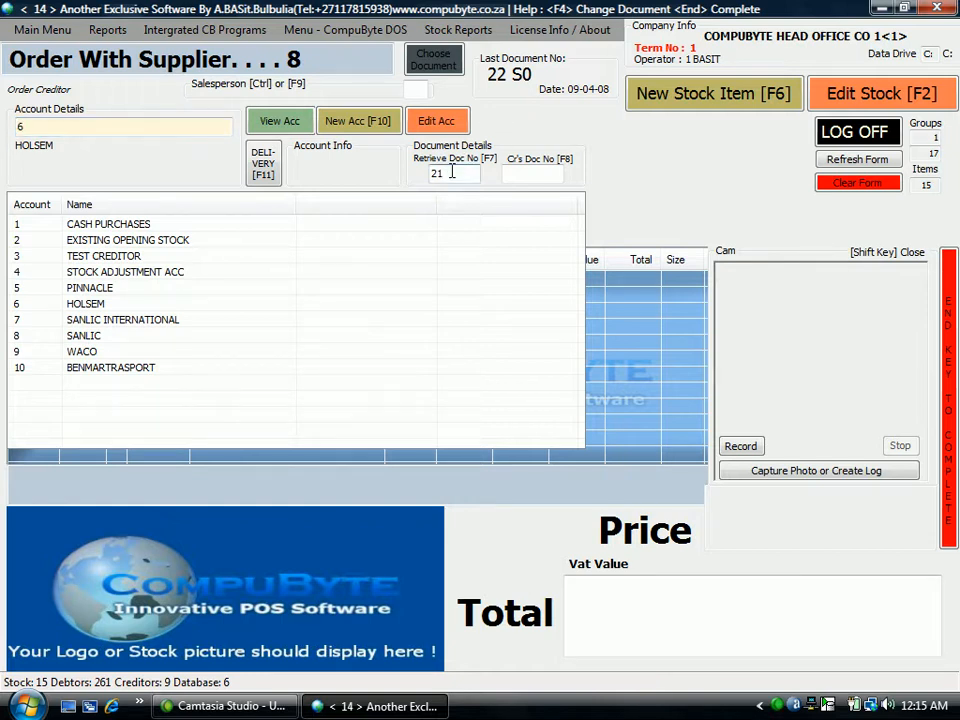
key("Return")
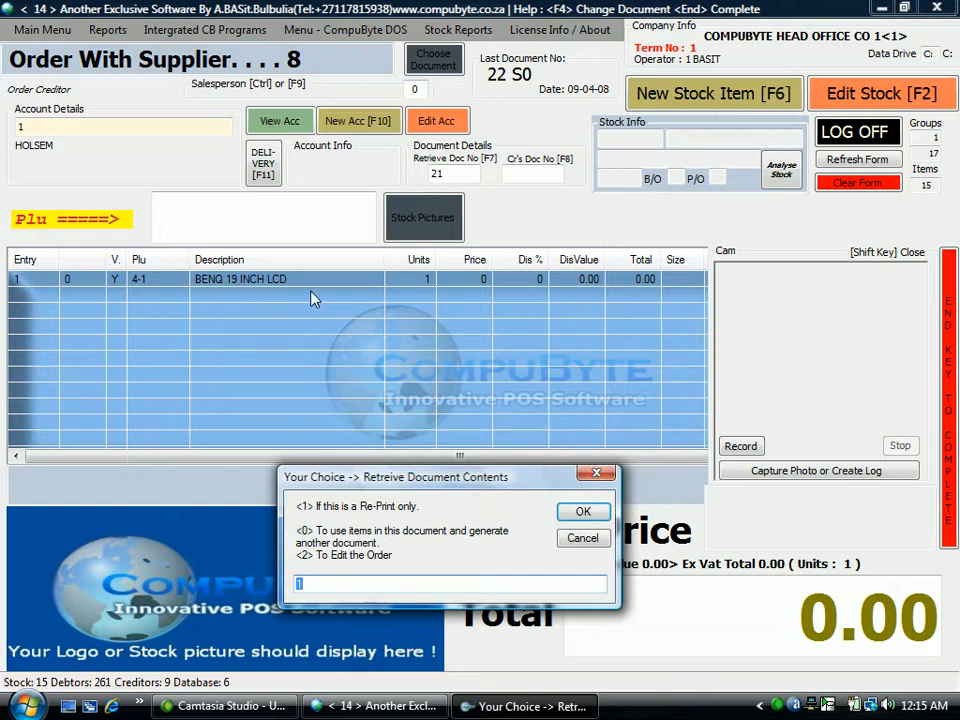
key("Return")
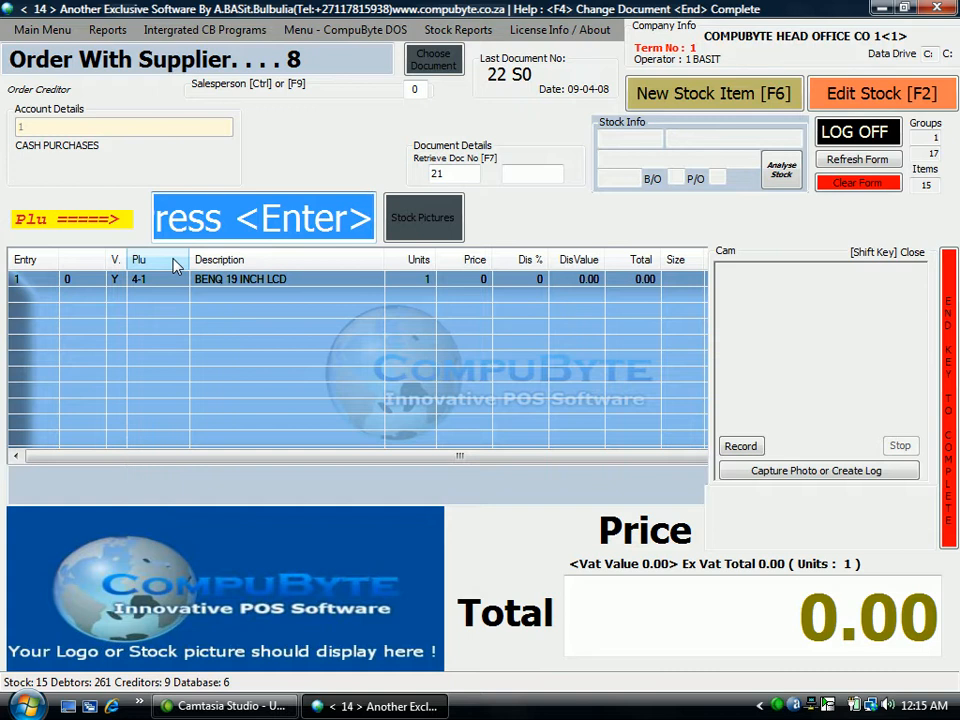
Complete the re-print of document 21 for CASH PURCHASES with 0 copies and no labels.
key("End")
type("0")
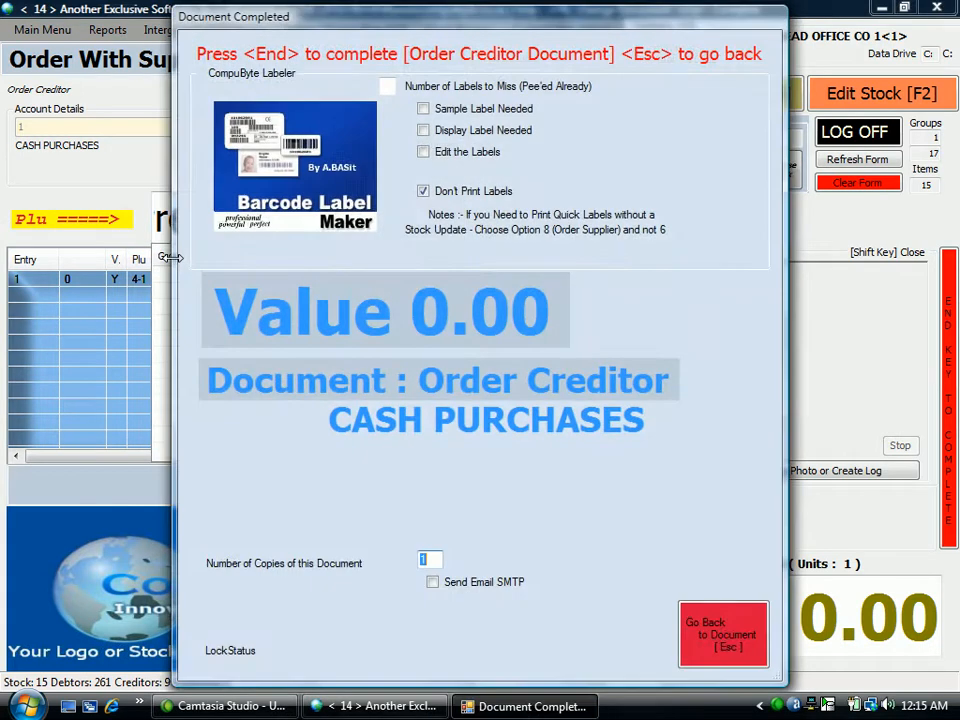
key("Return")
key("Return")
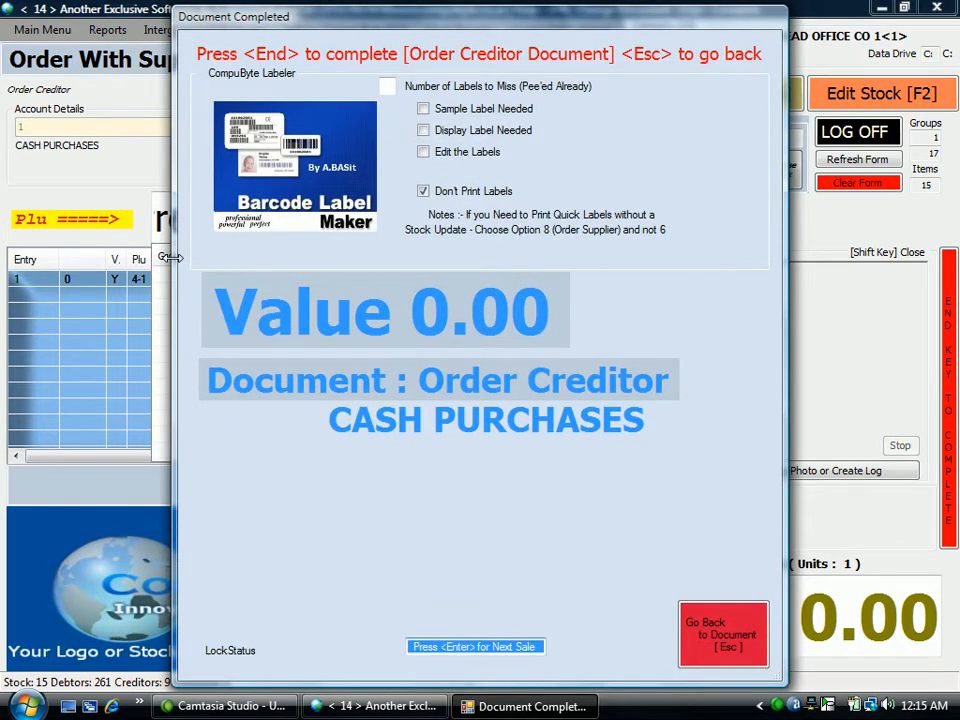
key("Return")
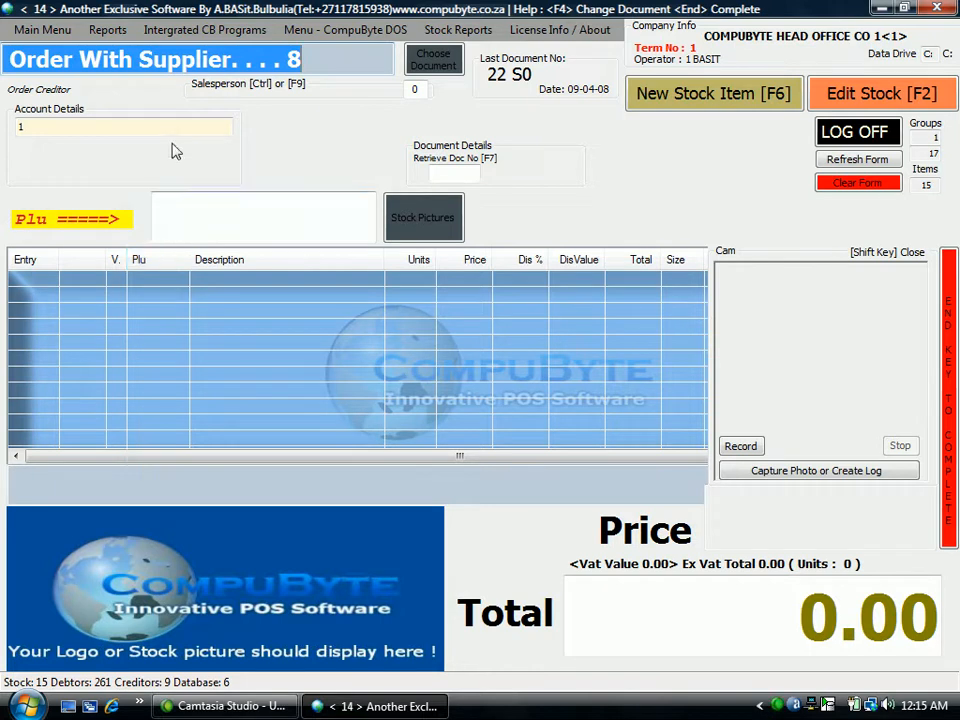
left_click(454, 178)
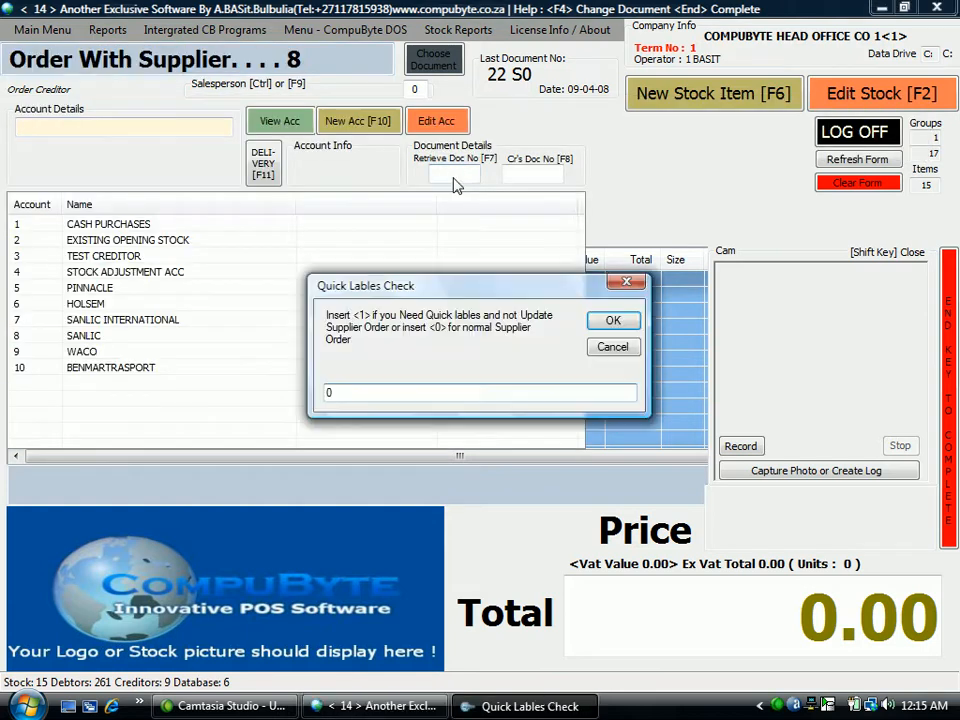
left_click(613, 347)
left_click(853, 184)
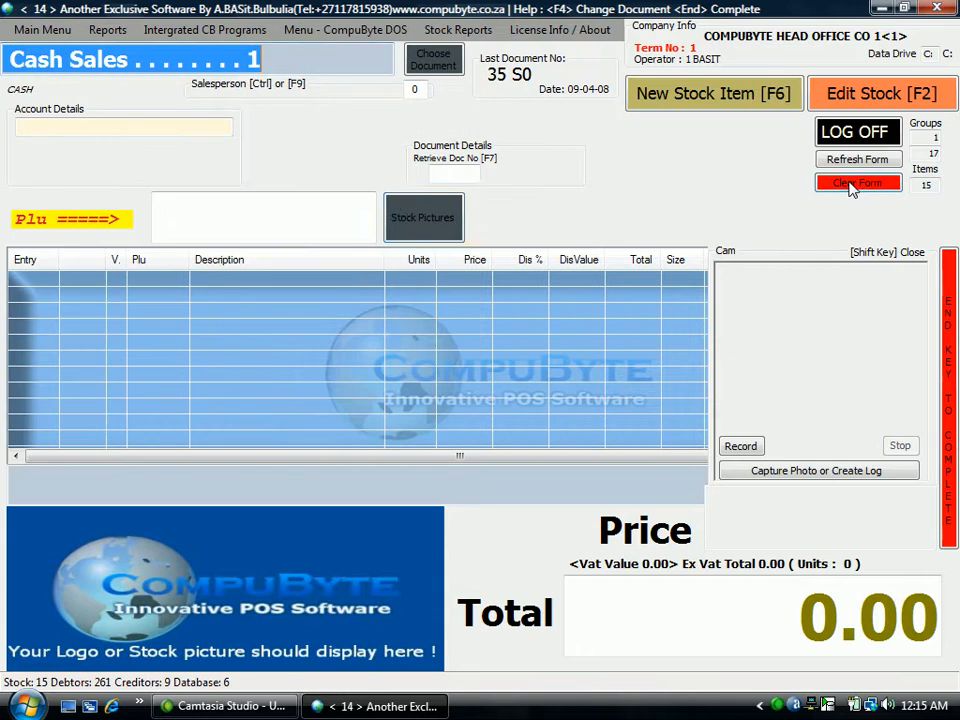
left_click(469, 170)
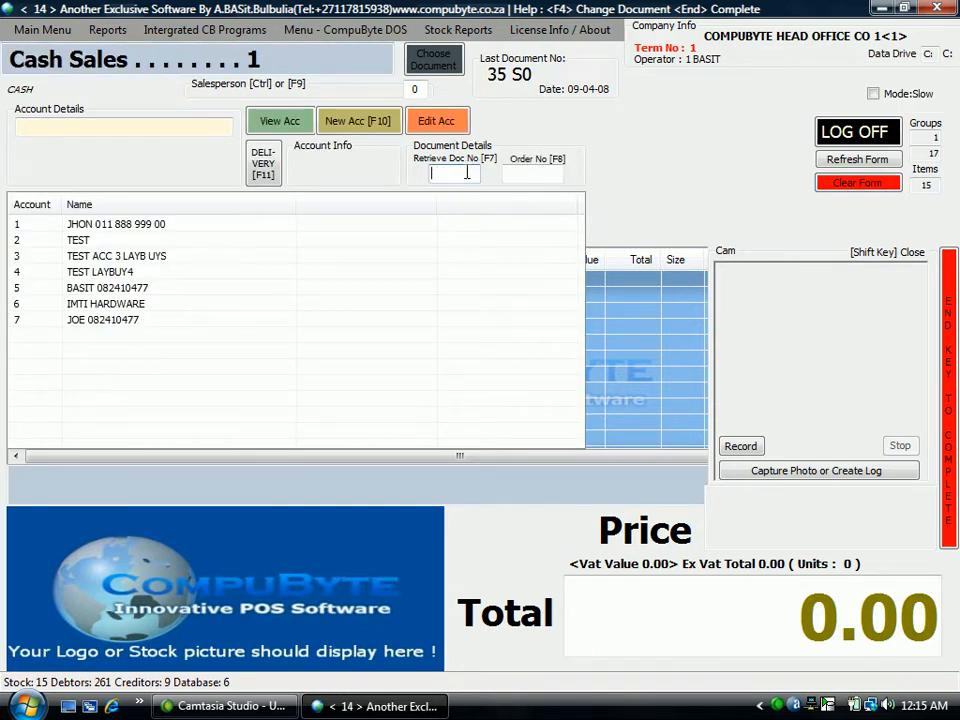
Start a normal Order with Supplier document with quick labels option 0 and retrieve the contents of document 20.
key("F4")
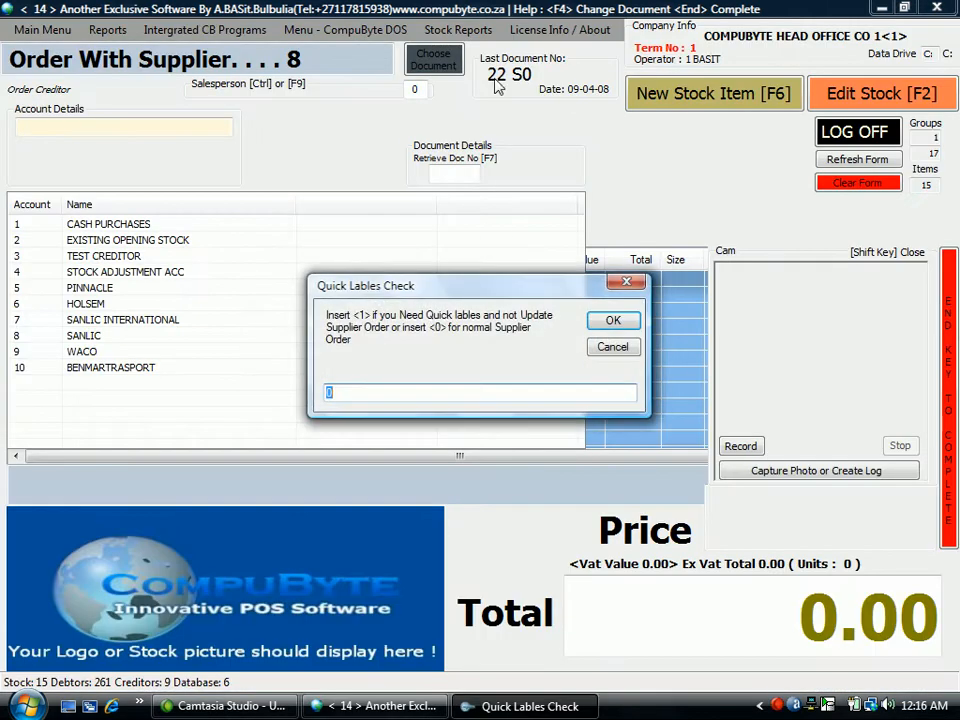
left_click(613, 320)
left_click(454, 175)
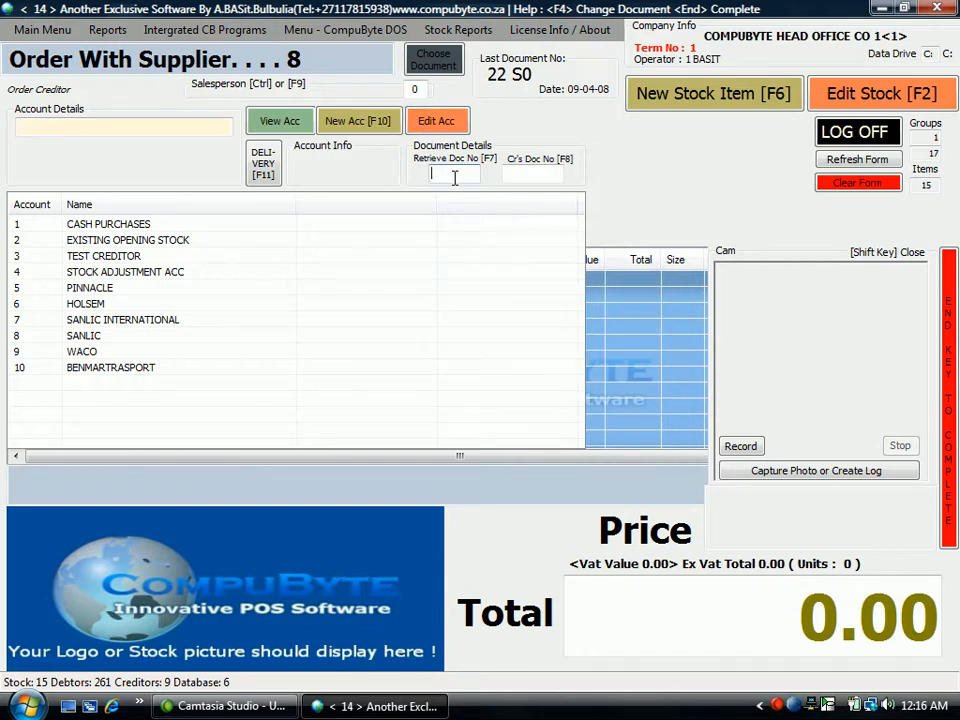
type("20")
key("Return")
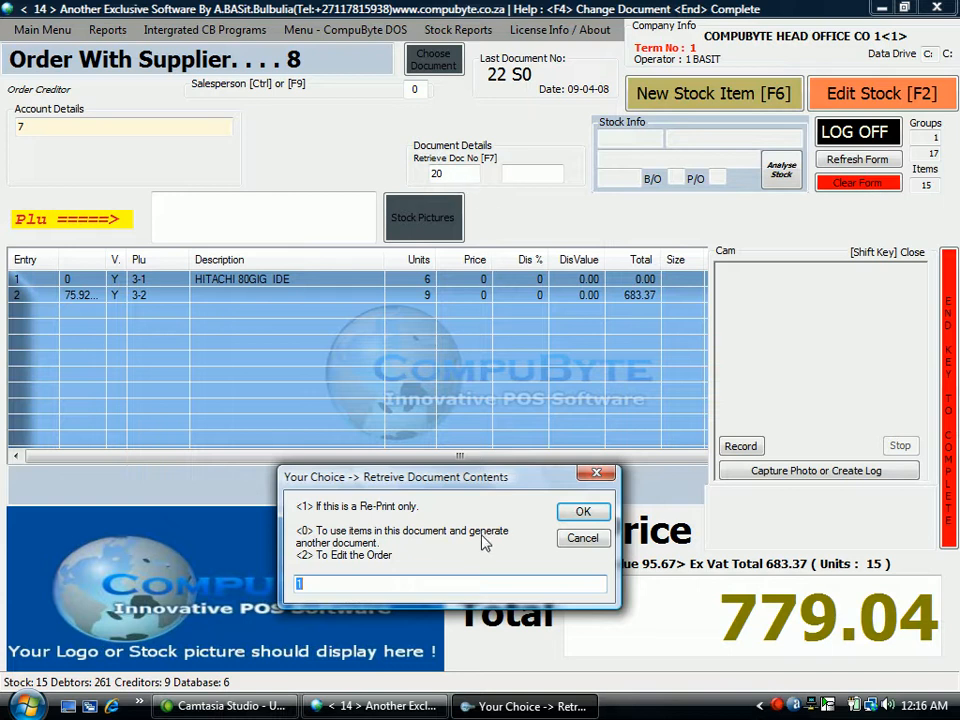
key("Return")
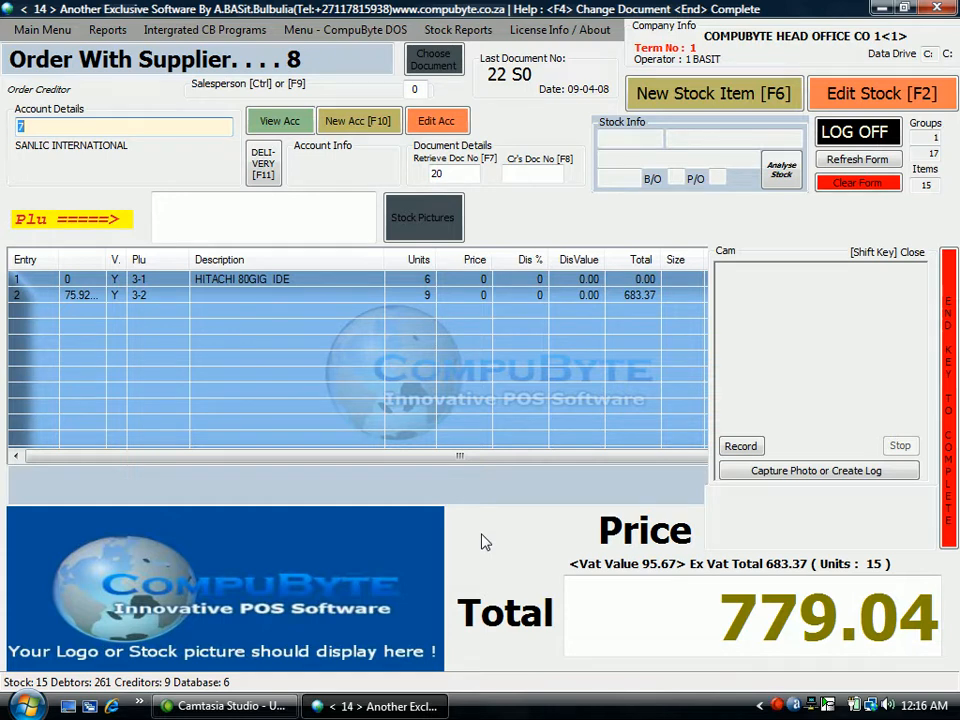
Switch the retrieved order to Goods Receiving for SANLIC INTERNATIONAL and enter 124 as the creditor's document number.
key("Escape")
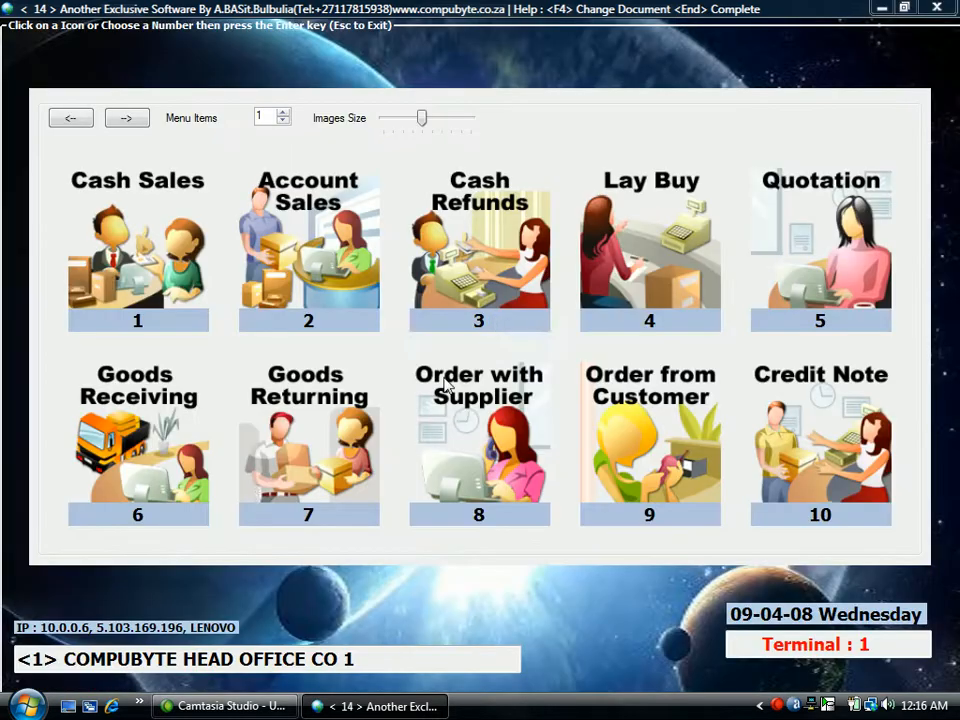
left_click(127, 340)
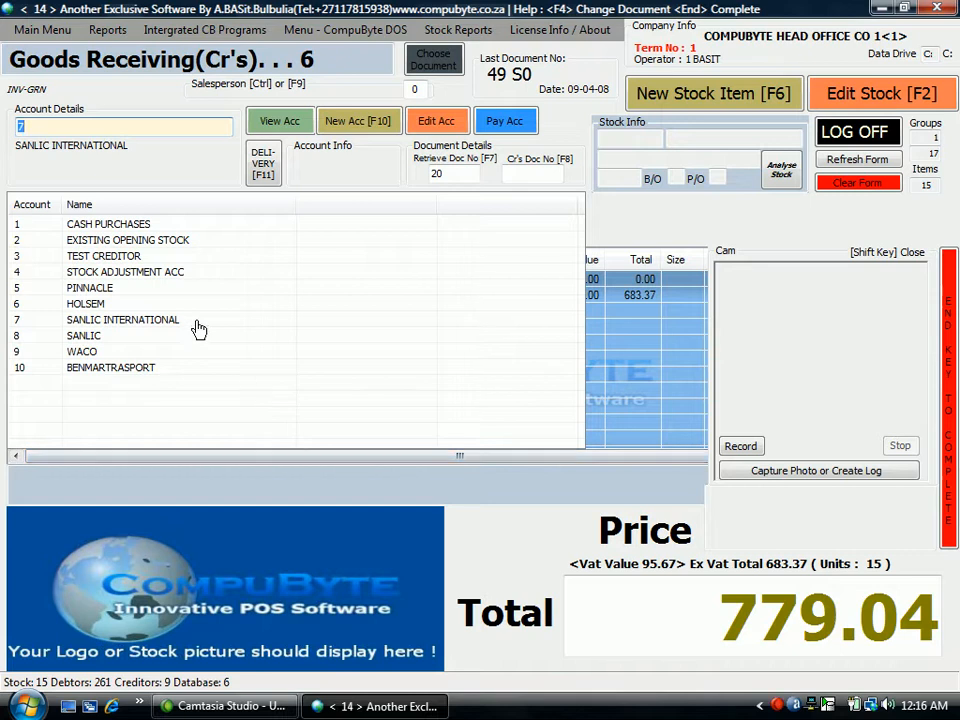
key("Return")
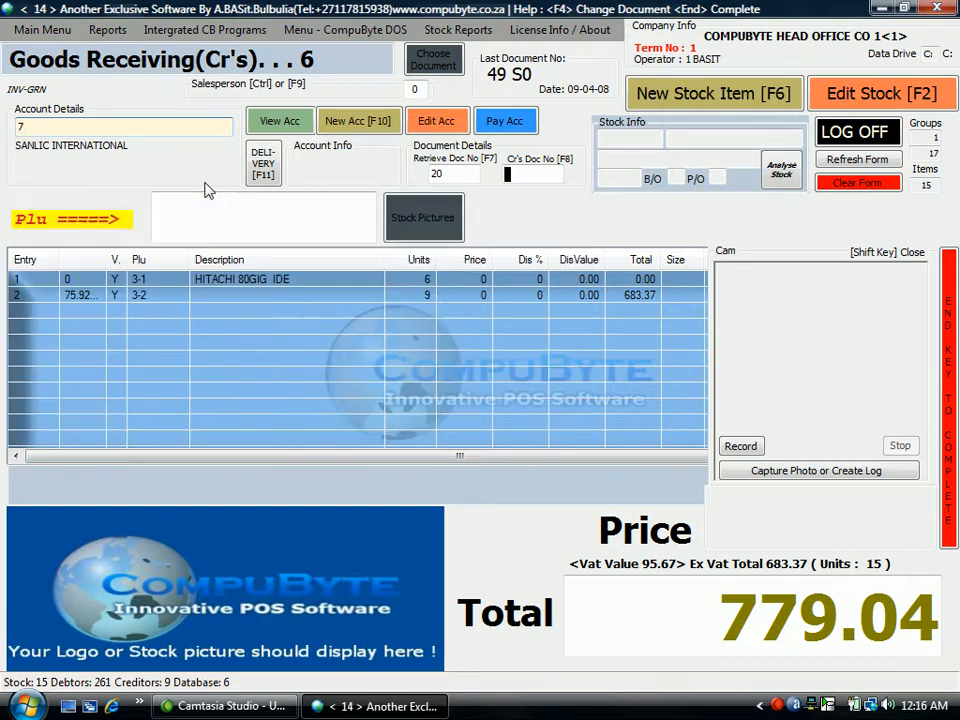
type("124")
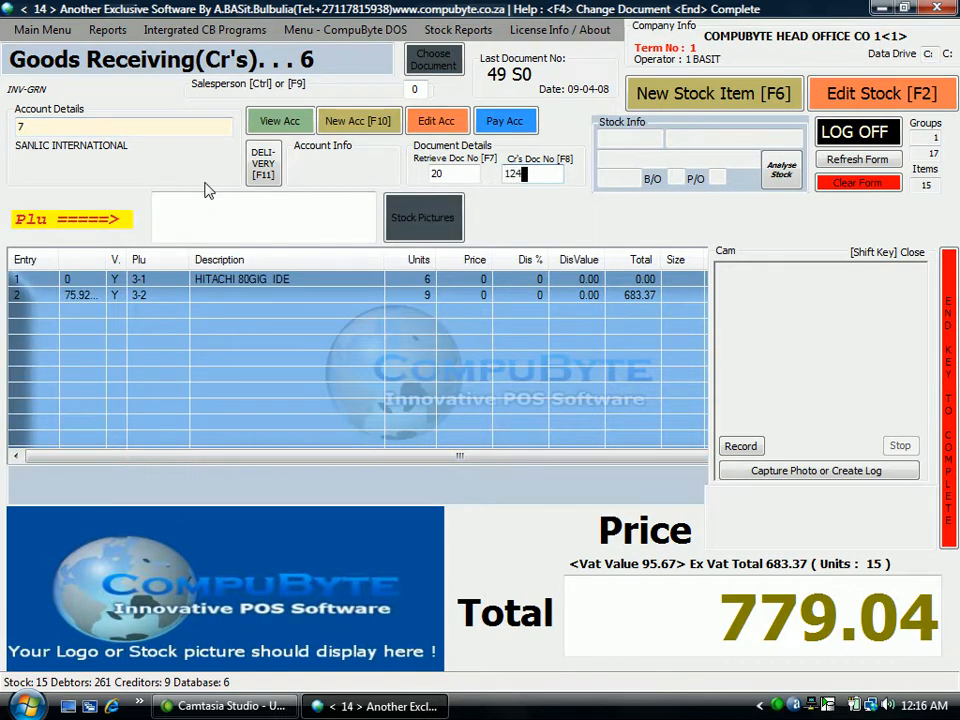
key("Return")
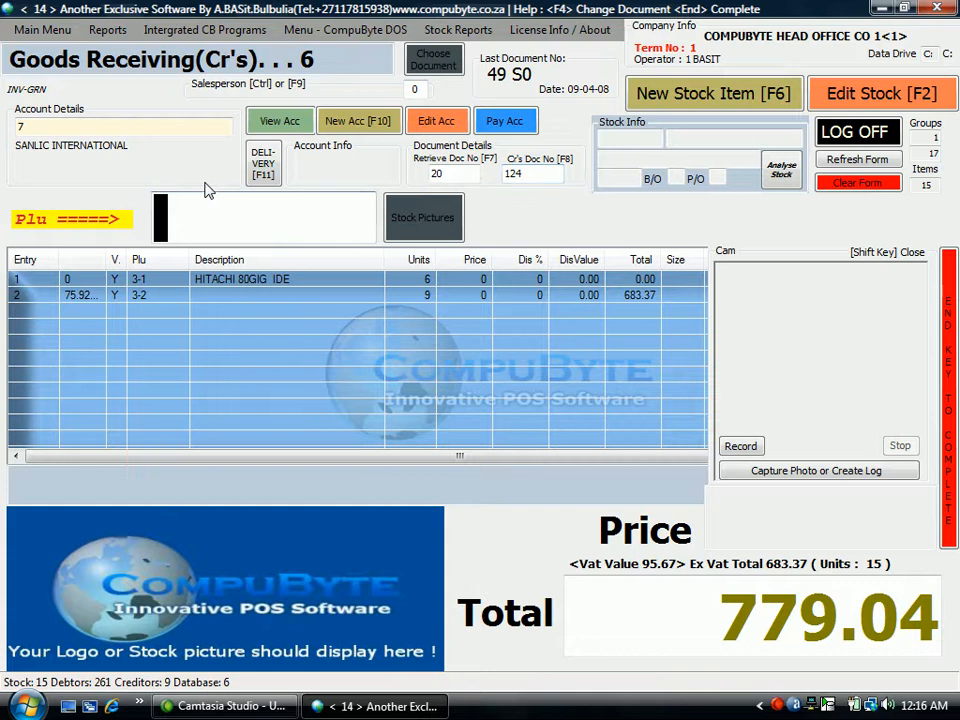
Complete the SANLIC INTERNATIONAL goods receiving document with date 09-04-08, invoice value 779.04, 0 copies and no labels.
key("End")
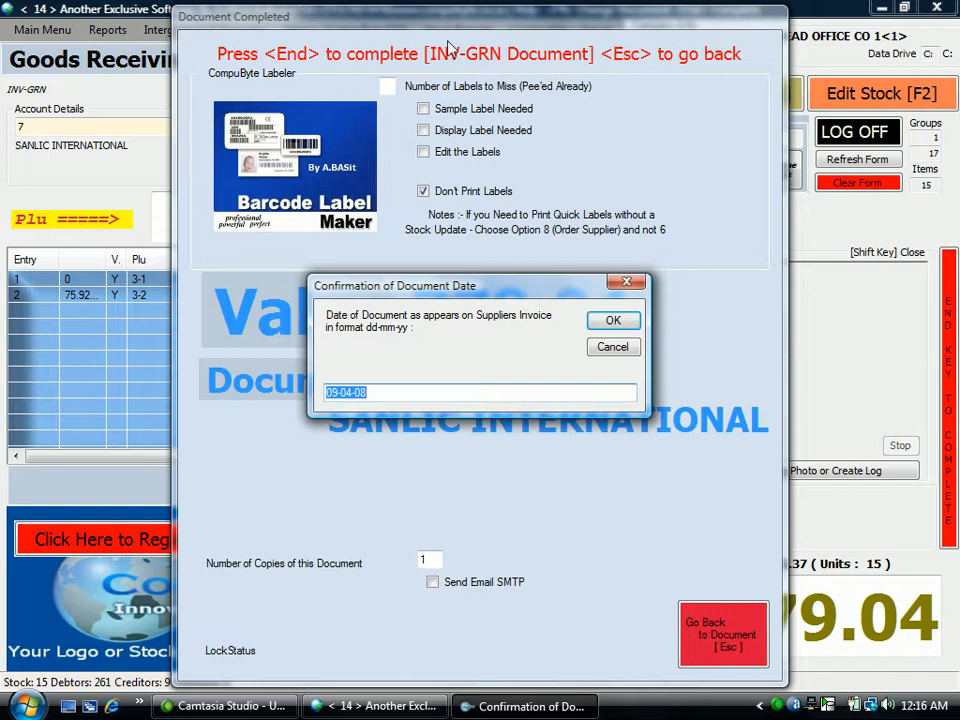
left_click(613, 320)
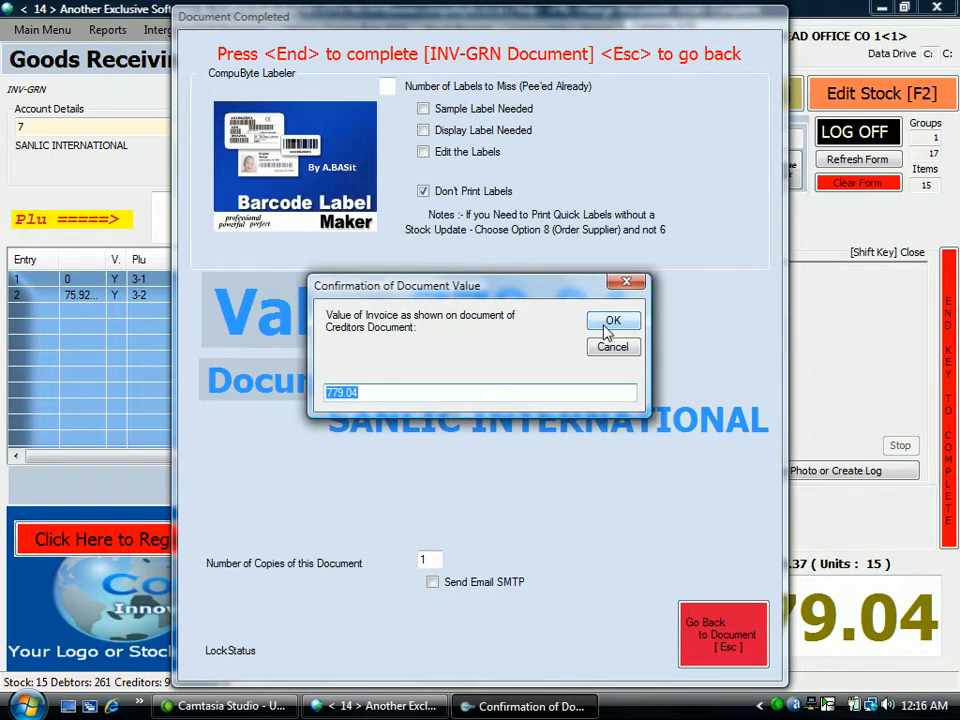
left_click(612, 323)
left_click(607, 326)
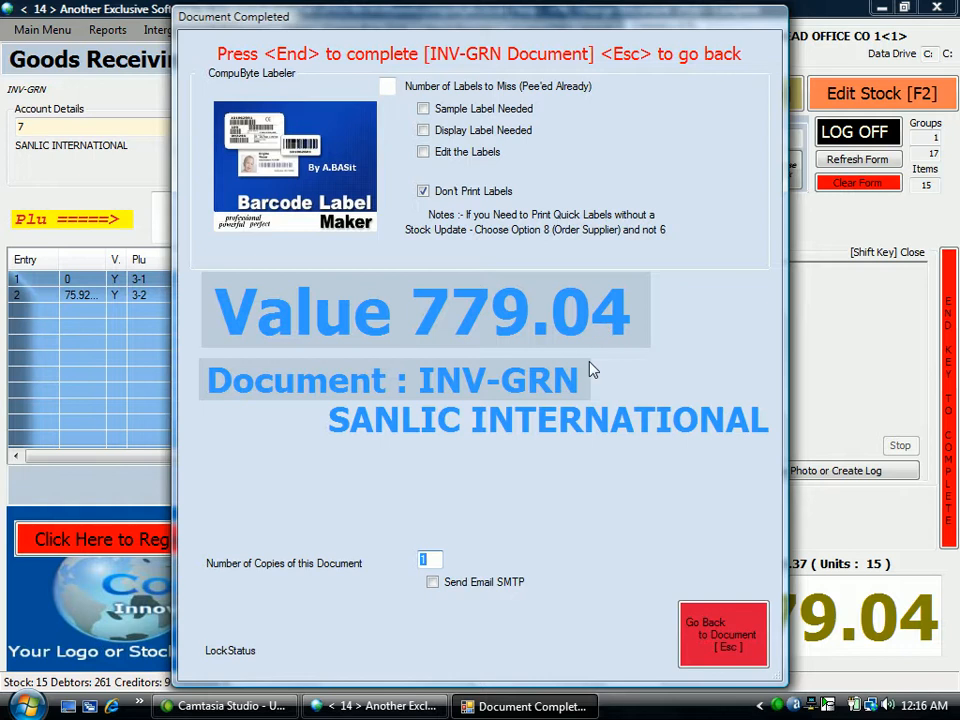
type("0")
key("Return")
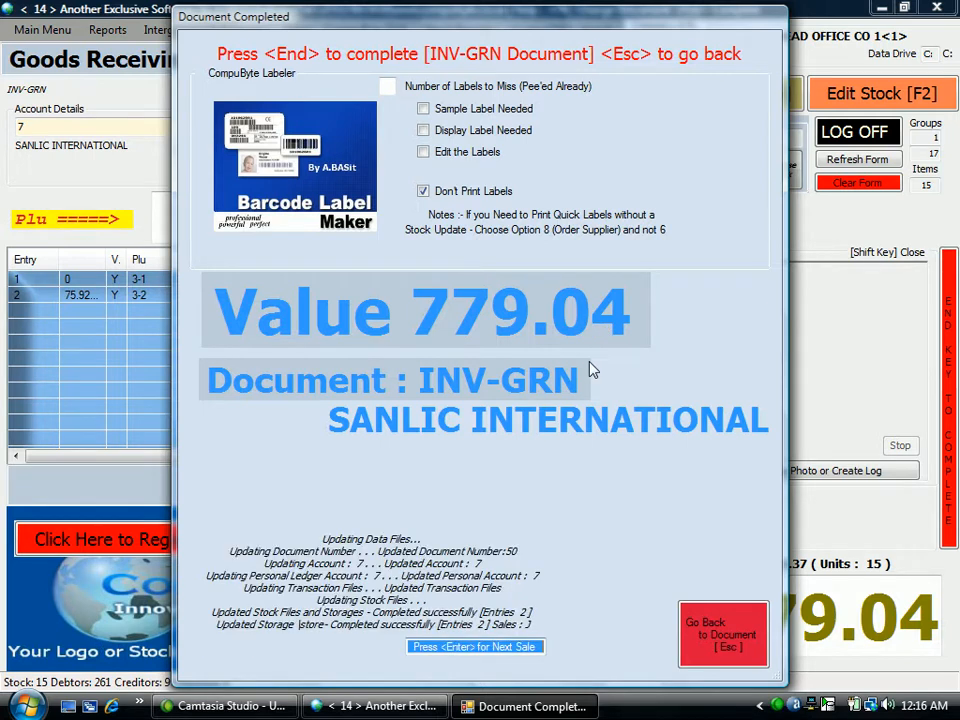
key("Return")
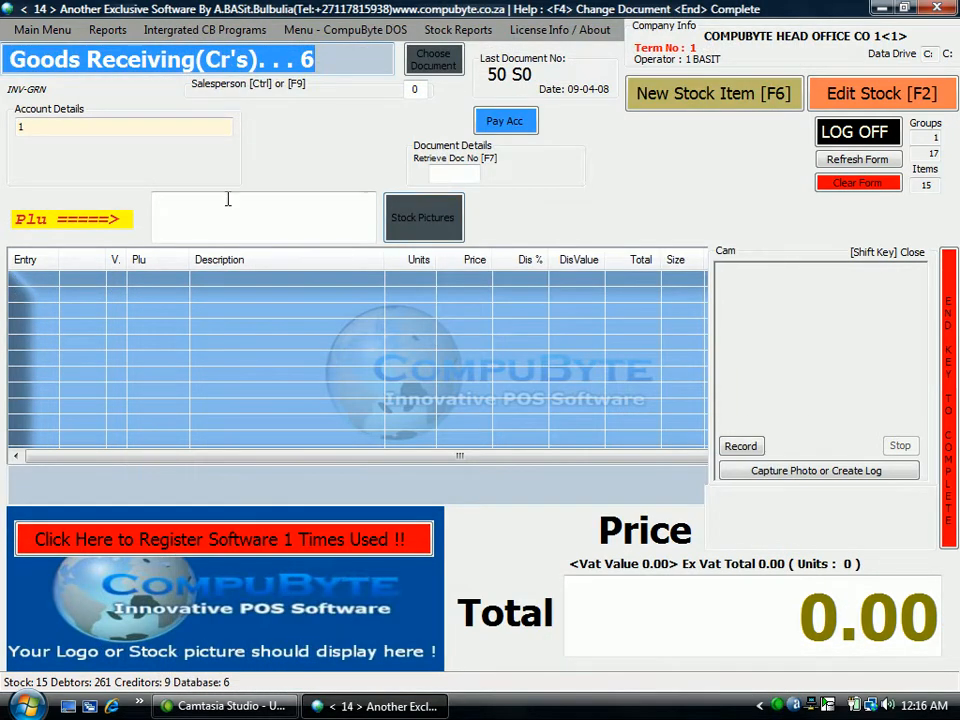
Open SANLIC INTERNATIONAL's creditor account and review its detail account report, widening the Order column.
left_click(49, 126)
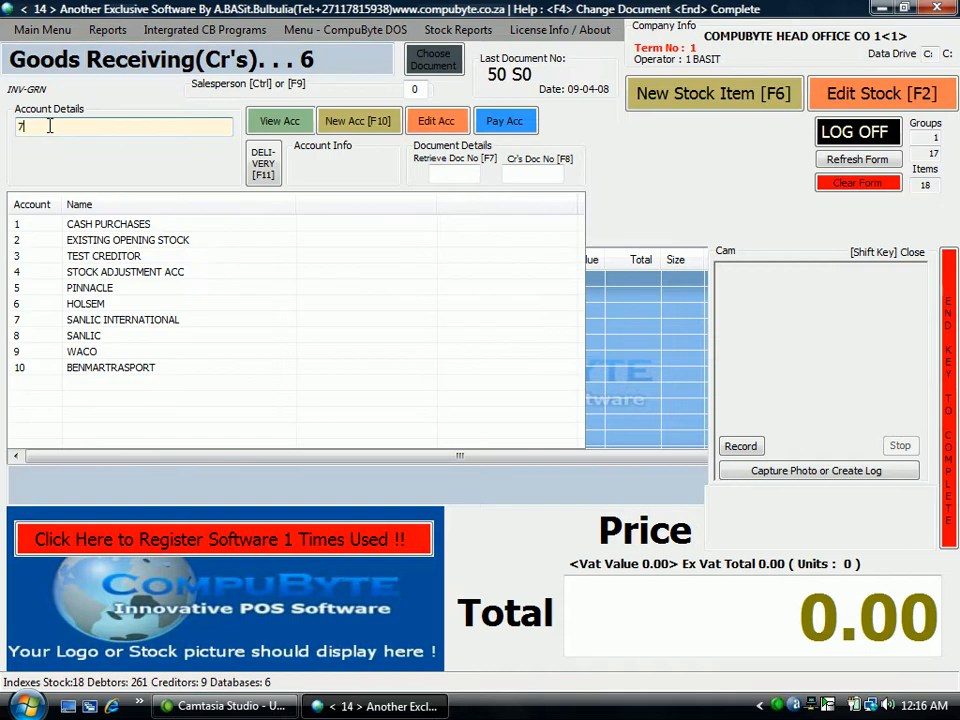
key("Return")
left_click(280, 122)
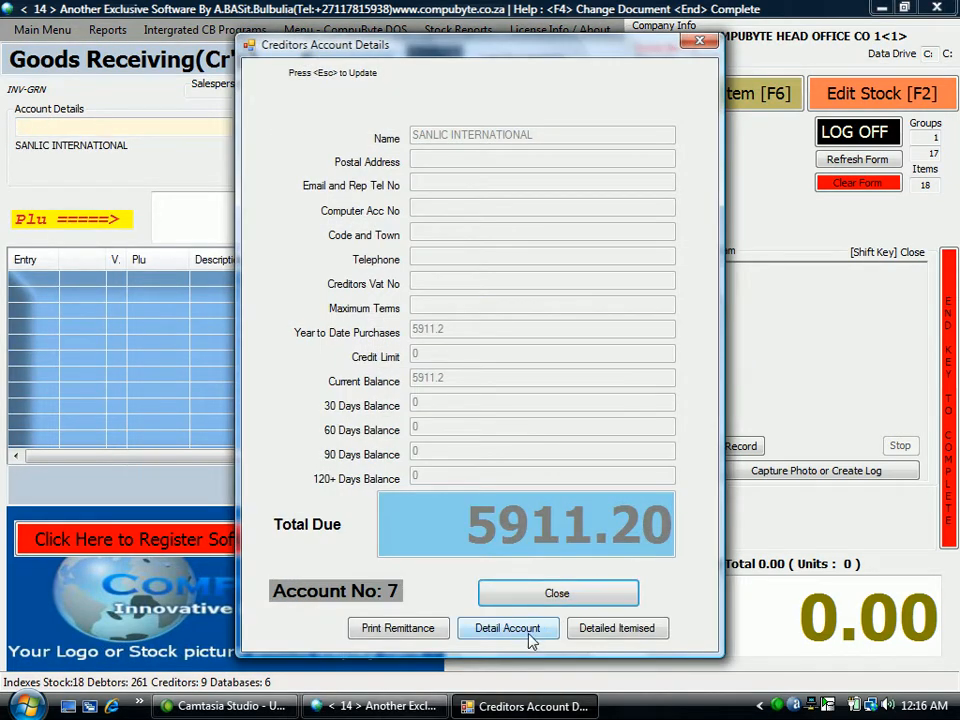
left_click(508, 628)
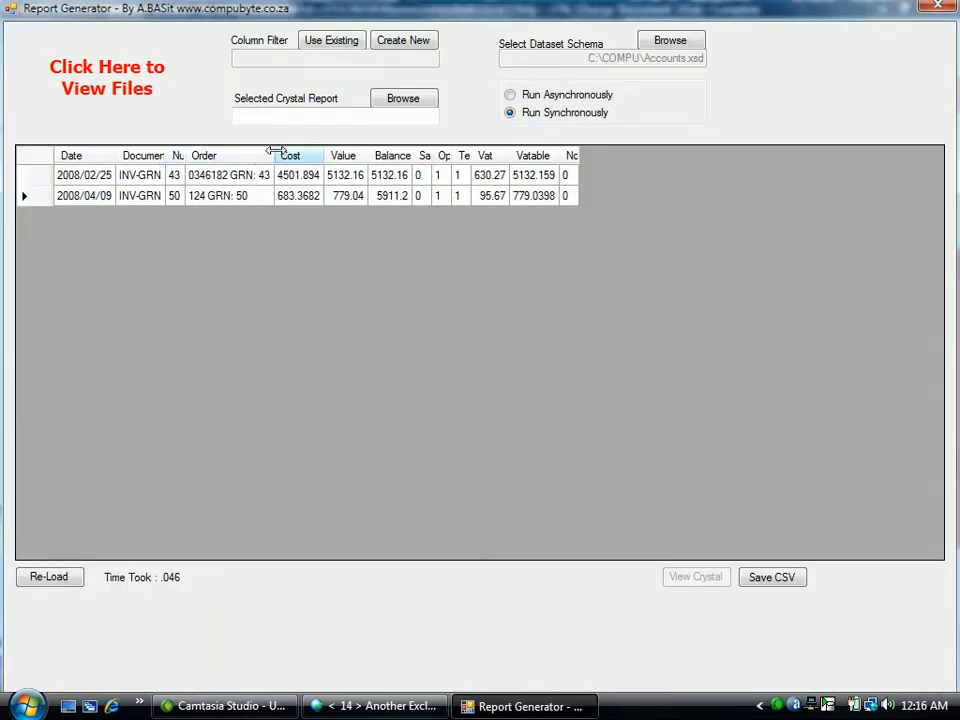
left_click_drag(274, 151, 296, 151)
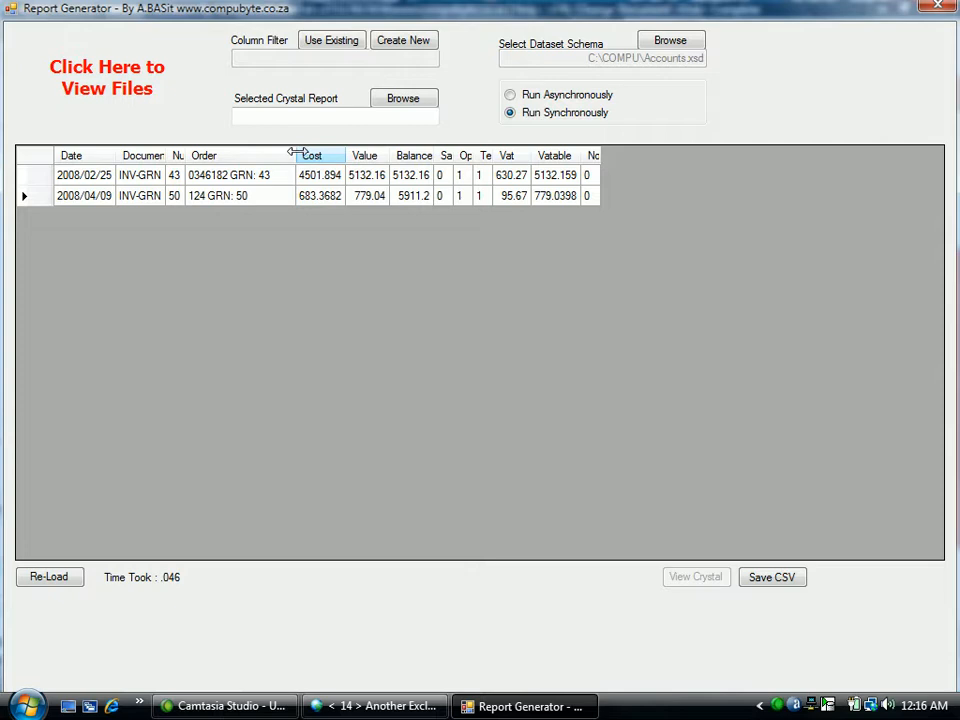
left_click(938, 6)
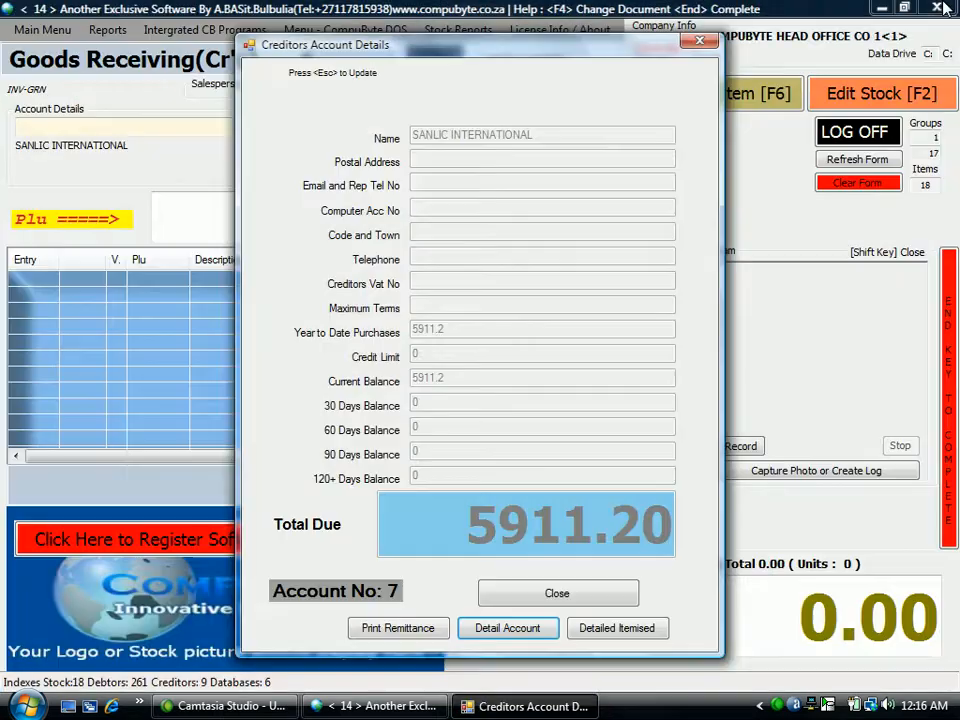
Review the detailed itemised report of SANLIC INTERNATIONAL's transactions and close the account details.
left_click(637, 637)
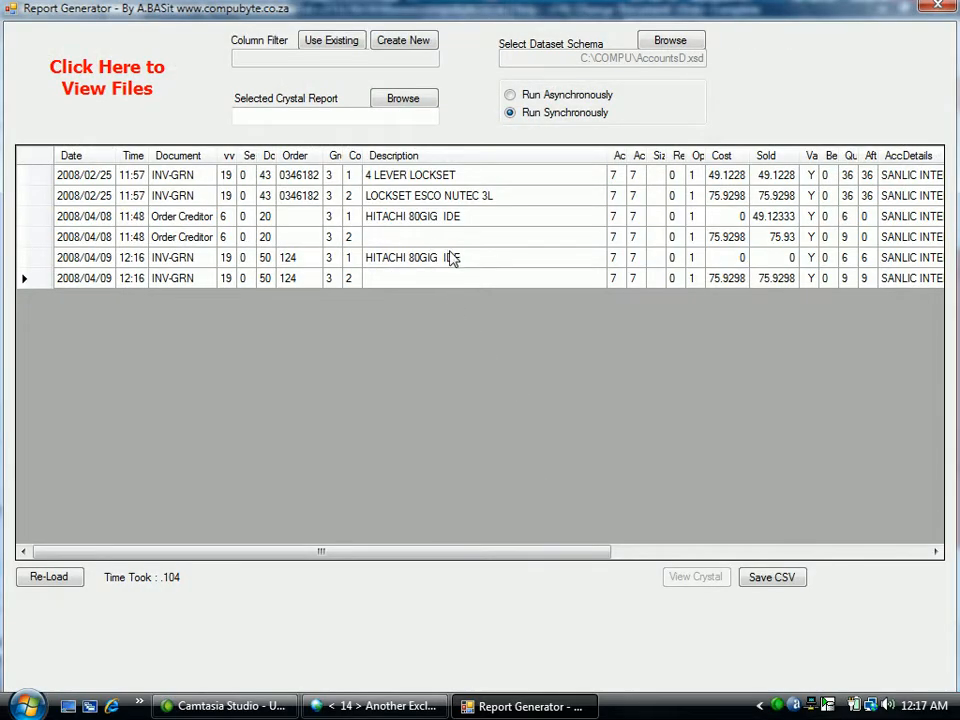
left_click(938, 6)
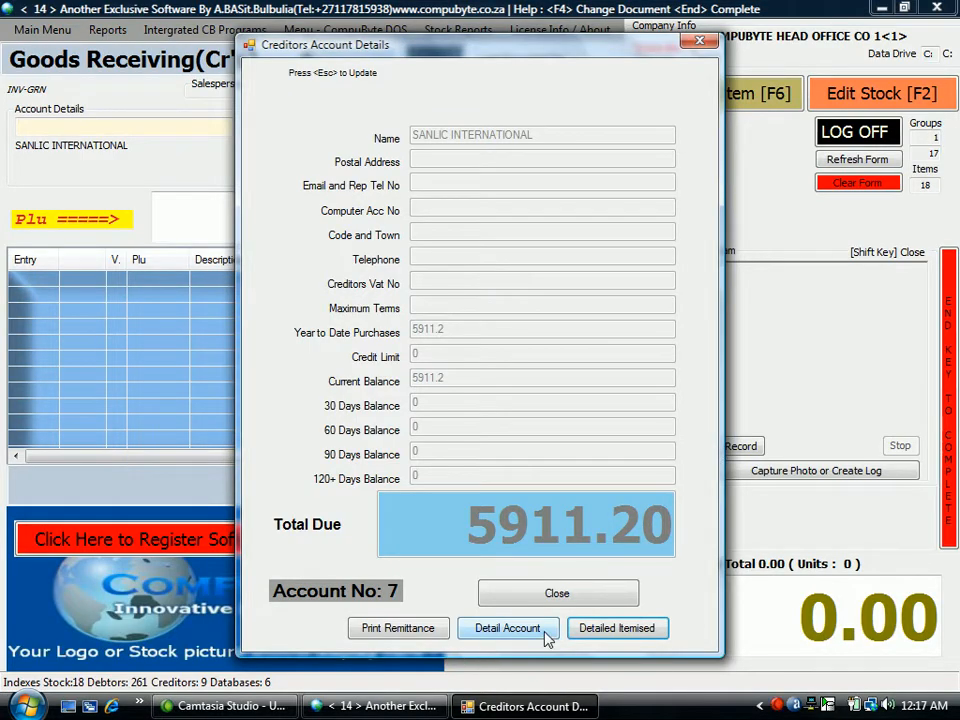
left_click(495, 594)
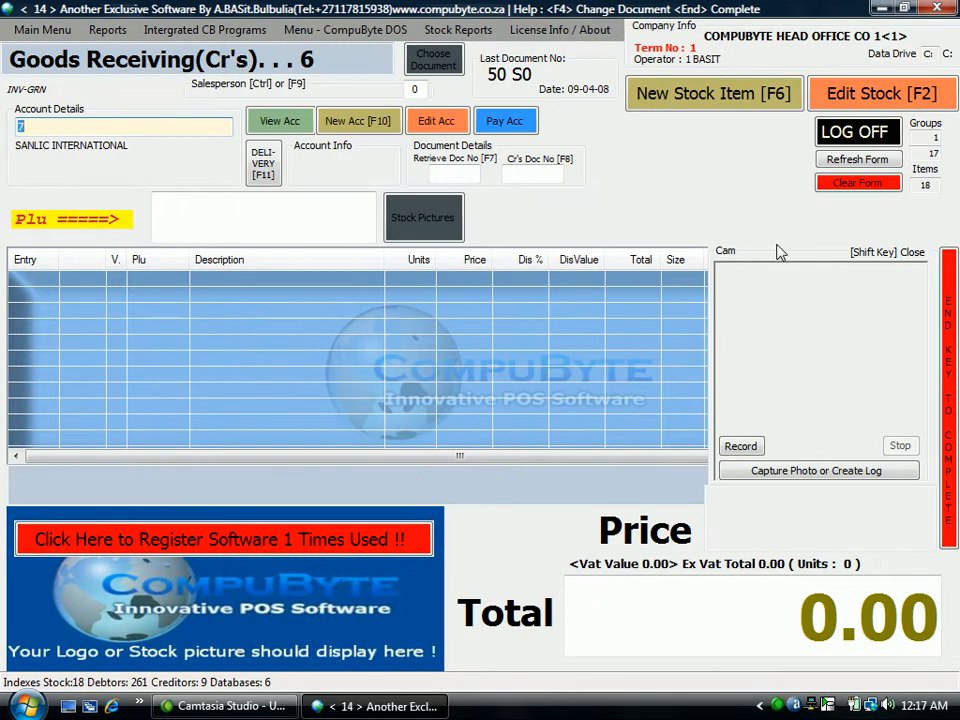